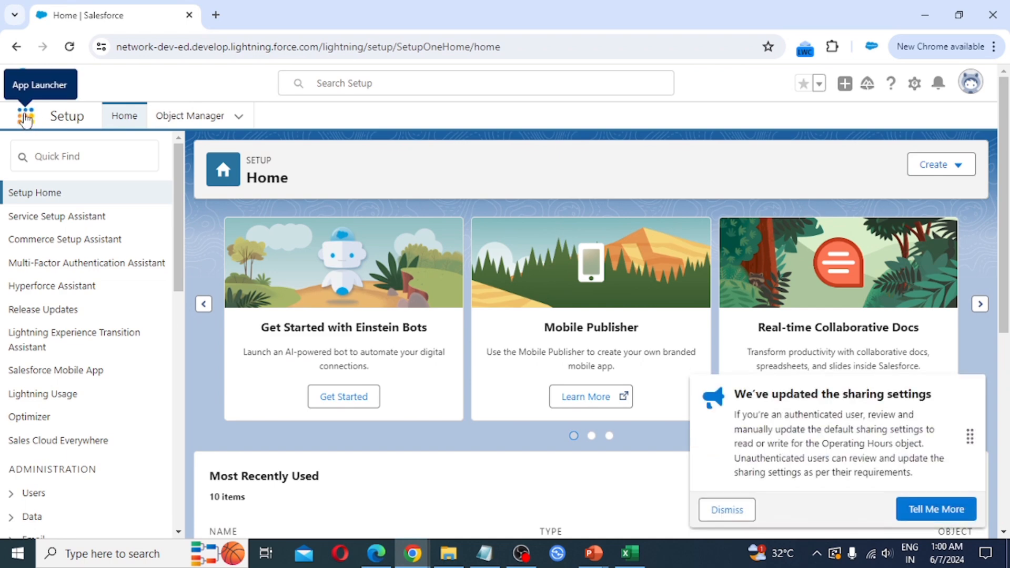
Open the EMS app and display the employee record from the All Employee list
left_click(27, 118)
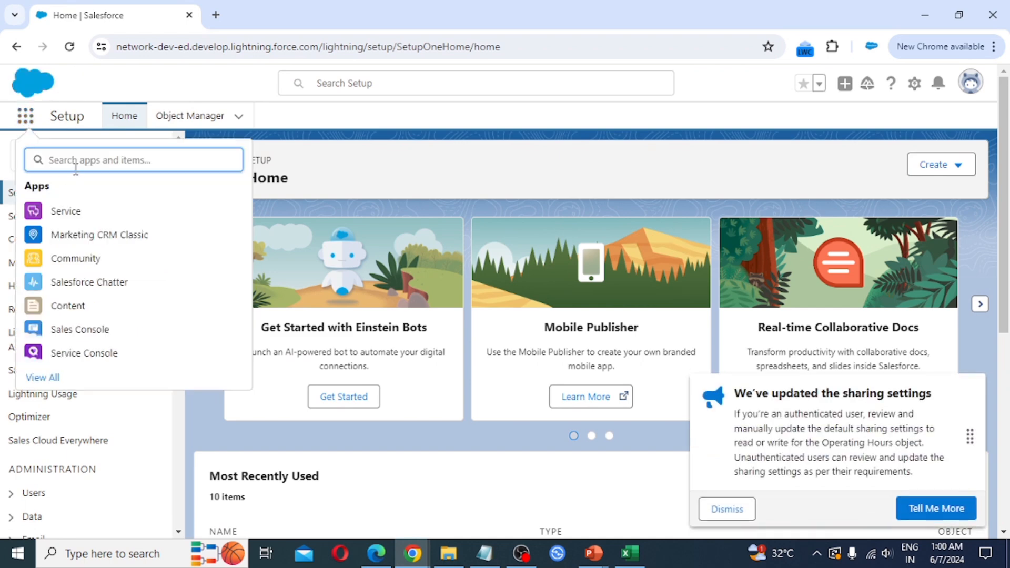
type("ems")
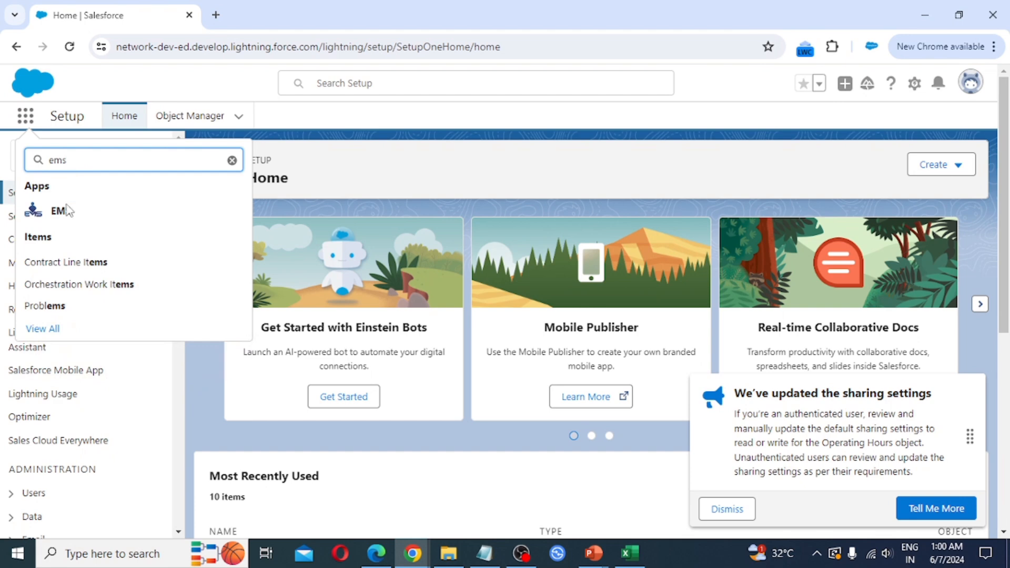
left_click(72, 212)
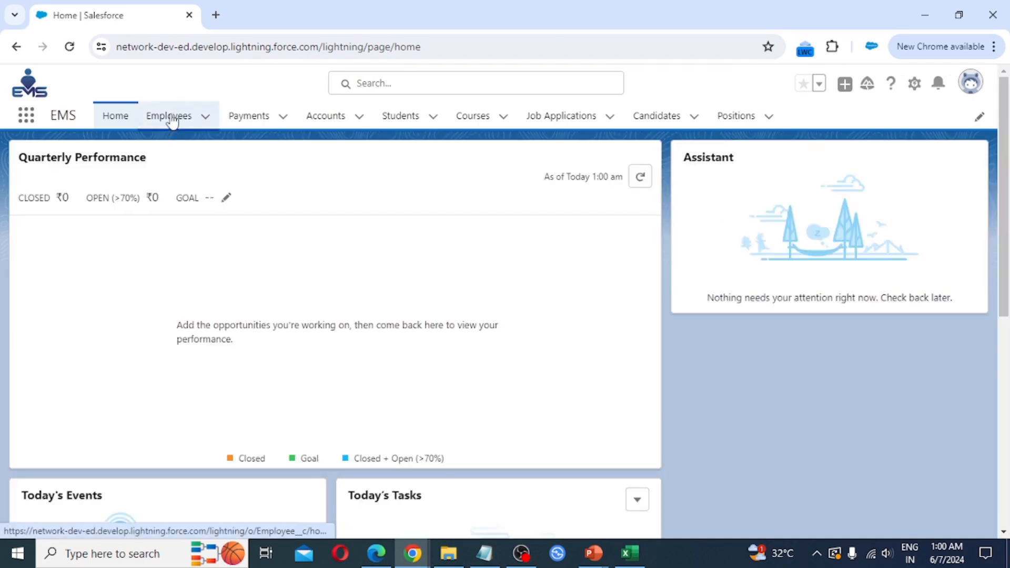
left_click(167, 117)
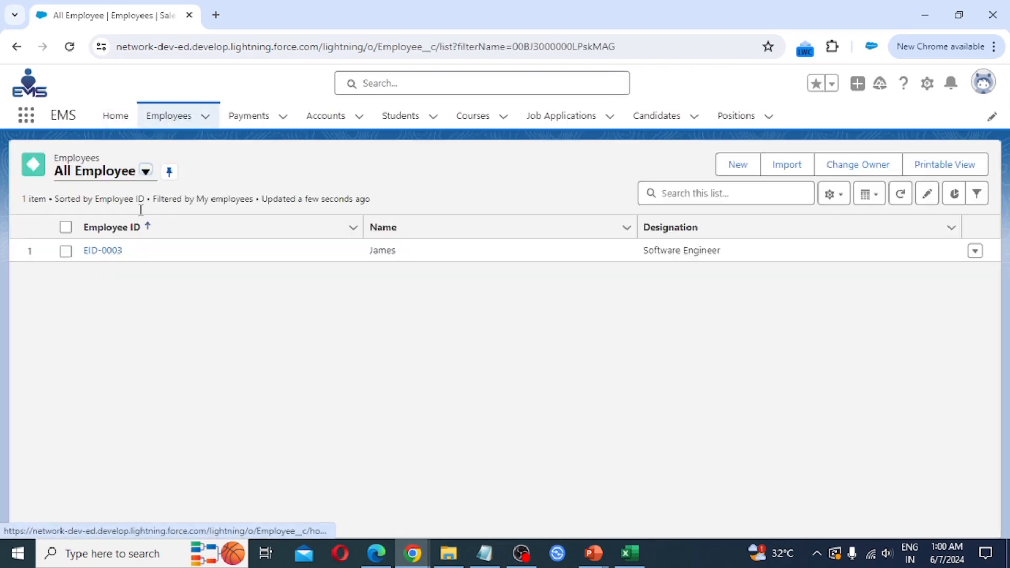
left_click(103, 251)
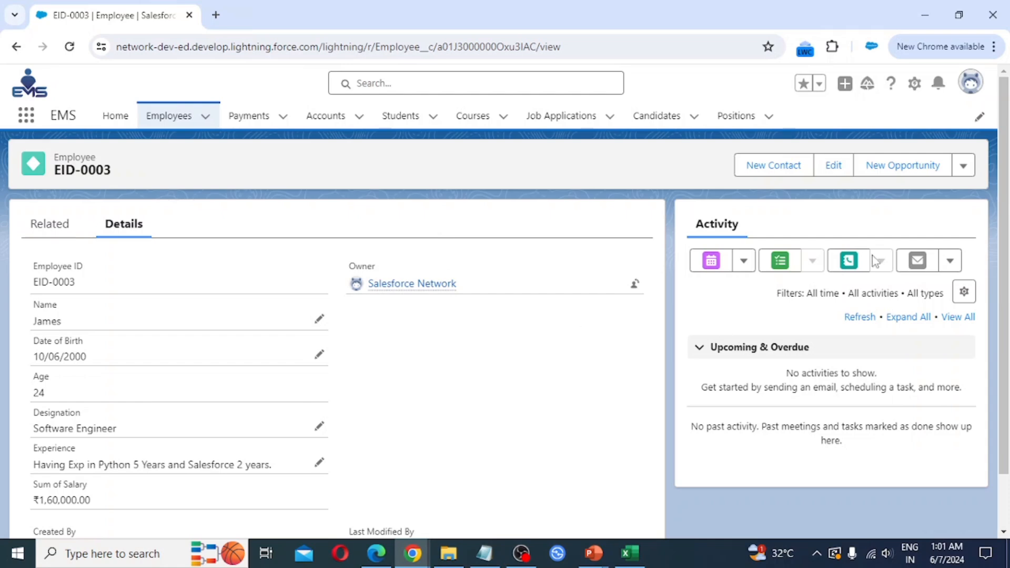
Open the Employee object's setup from the record and go to its Fields & Relationships
left_click(915, 87)
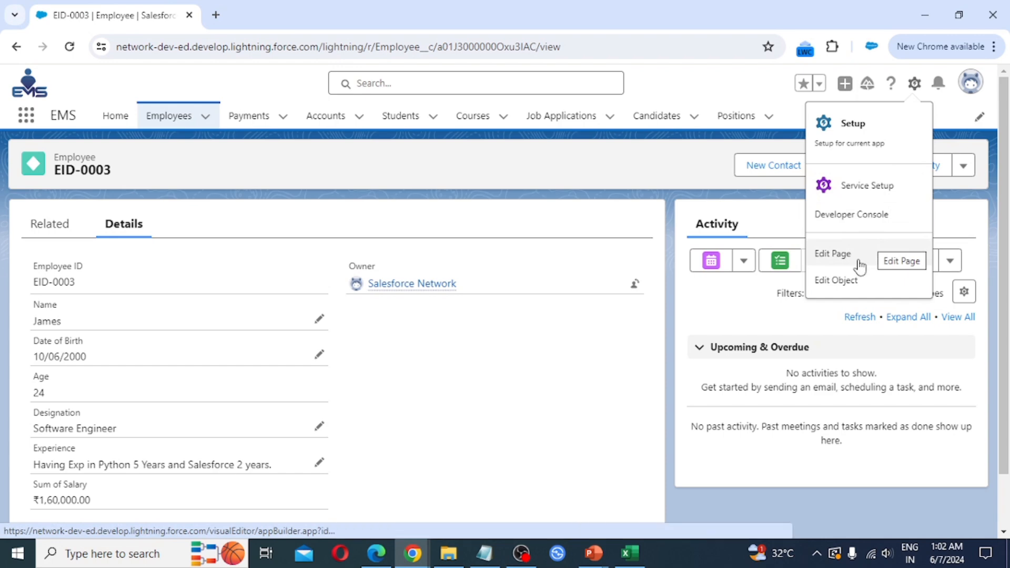
left_click(847, 284)
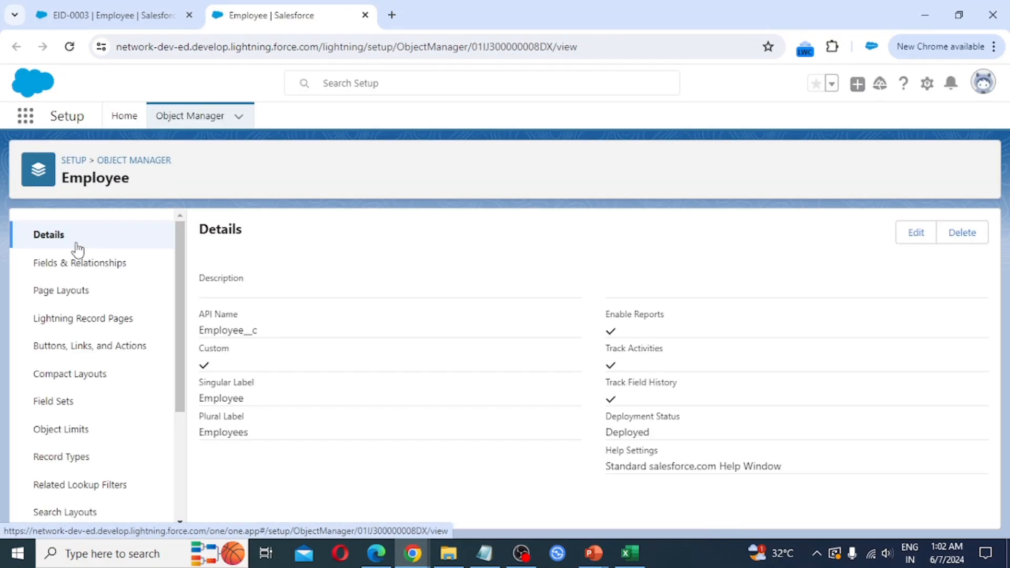
left_click(101, 275)
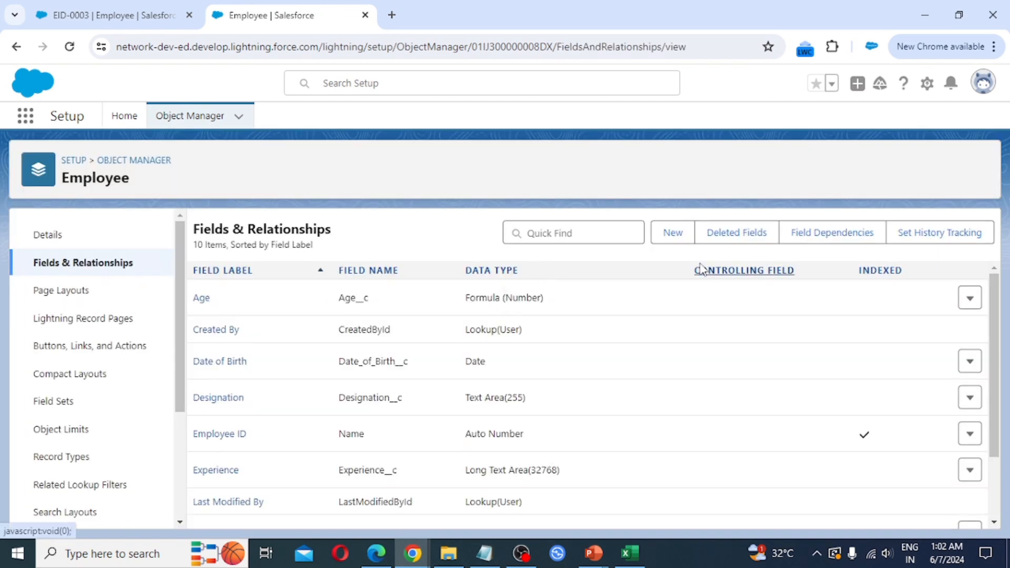
Start a new custom field on the Employee object with Date as its data type
left_click(665, 235)
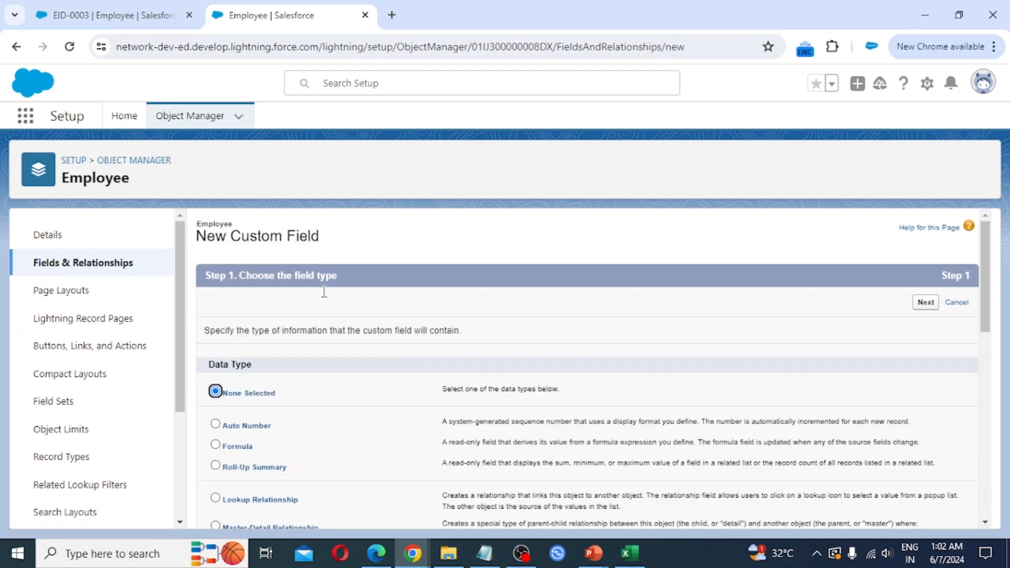
scroll(405, 356, "down", 2)
scroll(404, 352, "down", 5)
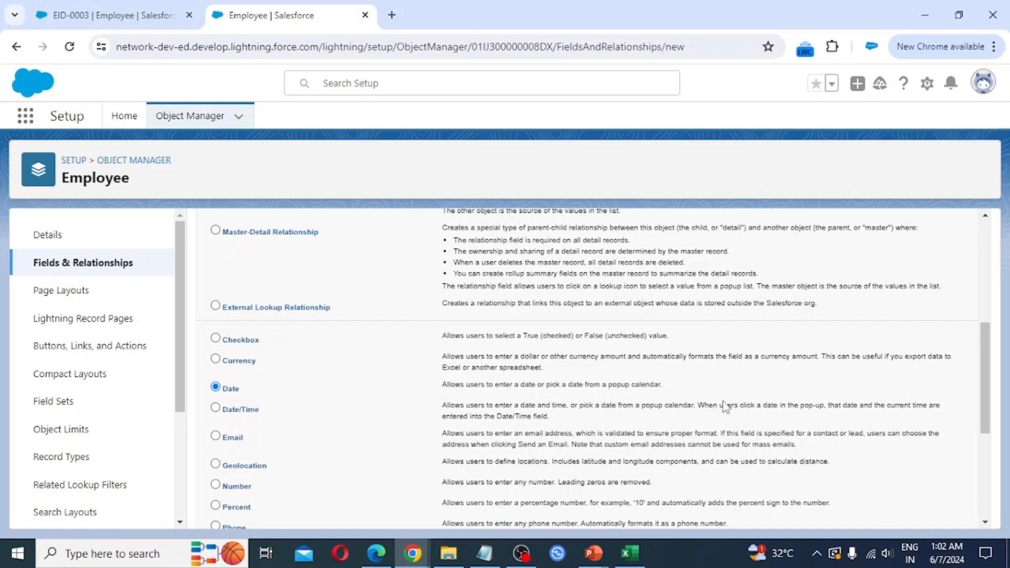
scroll(891, 477, "down", 5)
left_click(925, 510)
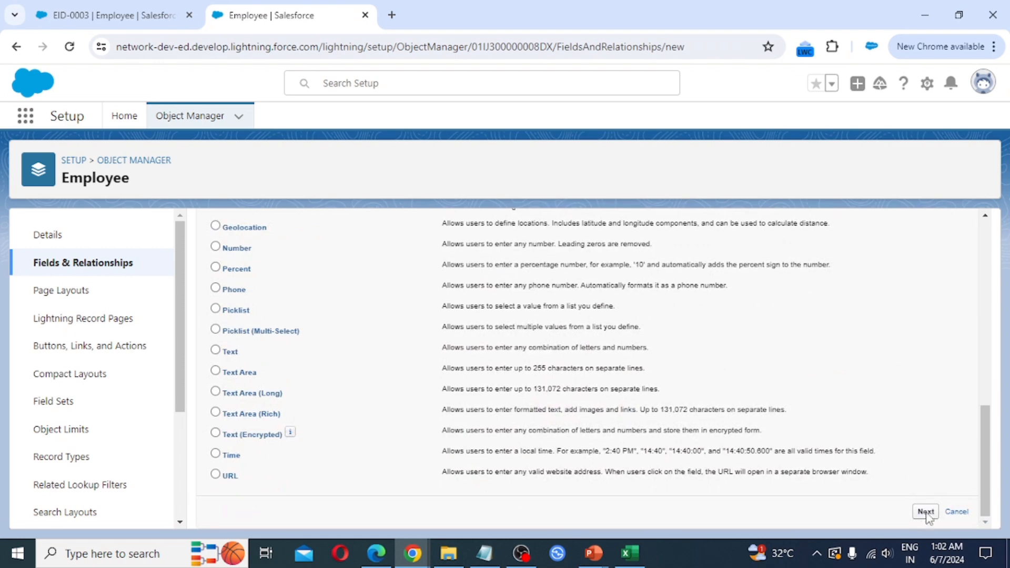
Label the new field Date of Joining and continue to its field-level security
type("Date of Joinin")
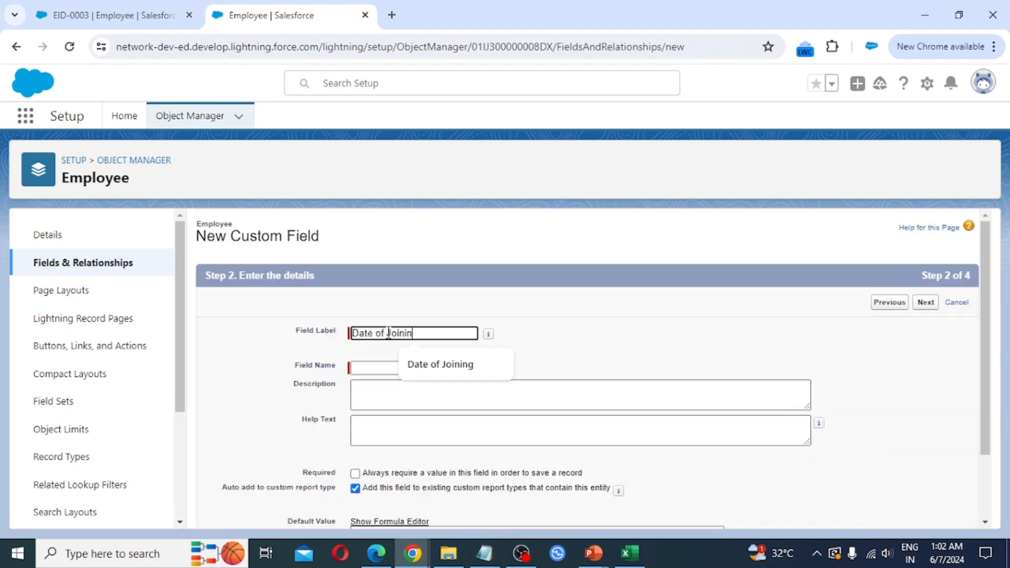
type("g")
key("Tab")
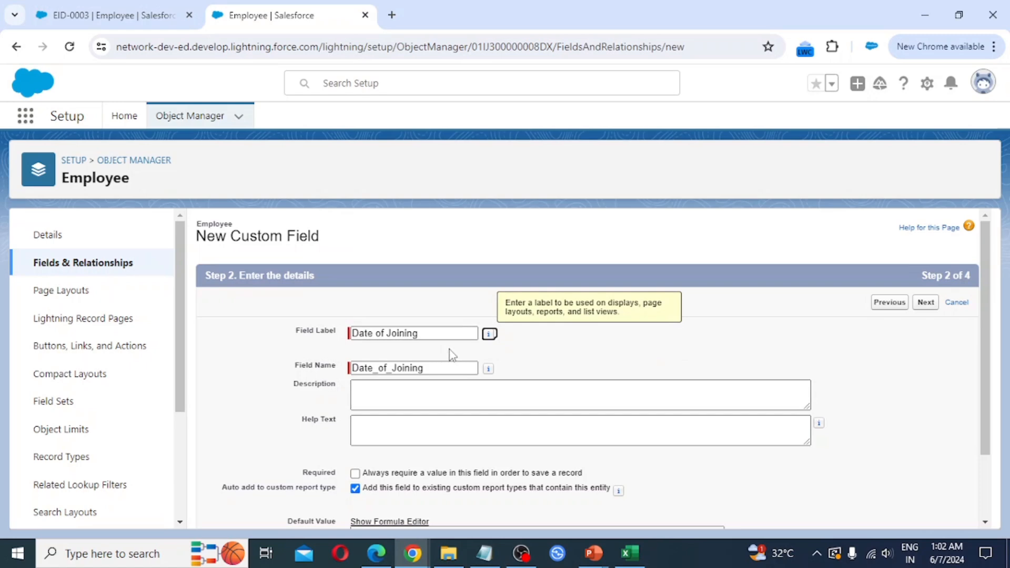
scroll(452, 358, "down", 2)
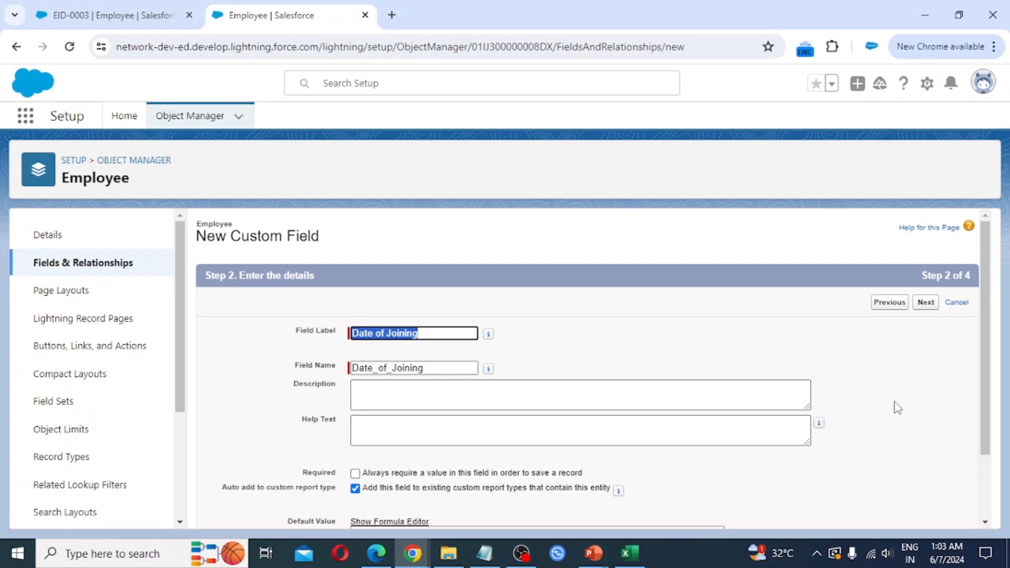
left_click(925, 303)
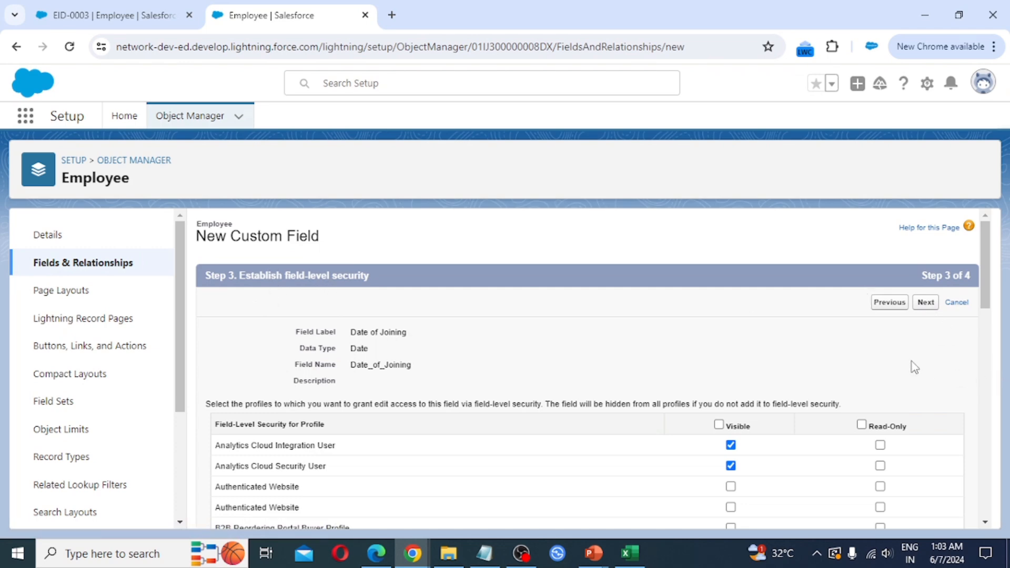
Keep the default profile visibility, leave the field on Employee Layout, and save it
scroll(911, 363, "down", 5)
scroll(910, 365, "down", 8)
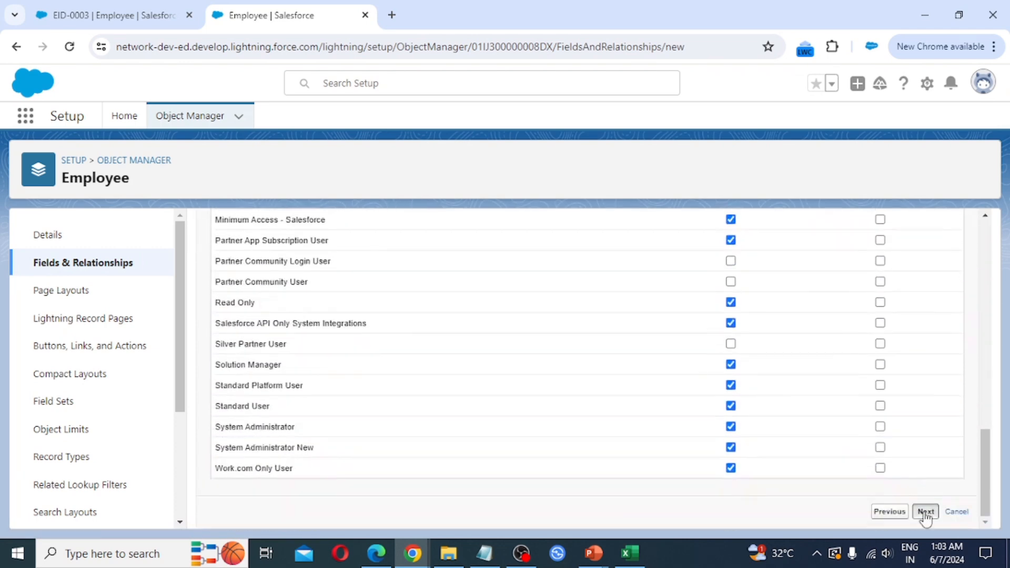
left_click(925, 511)
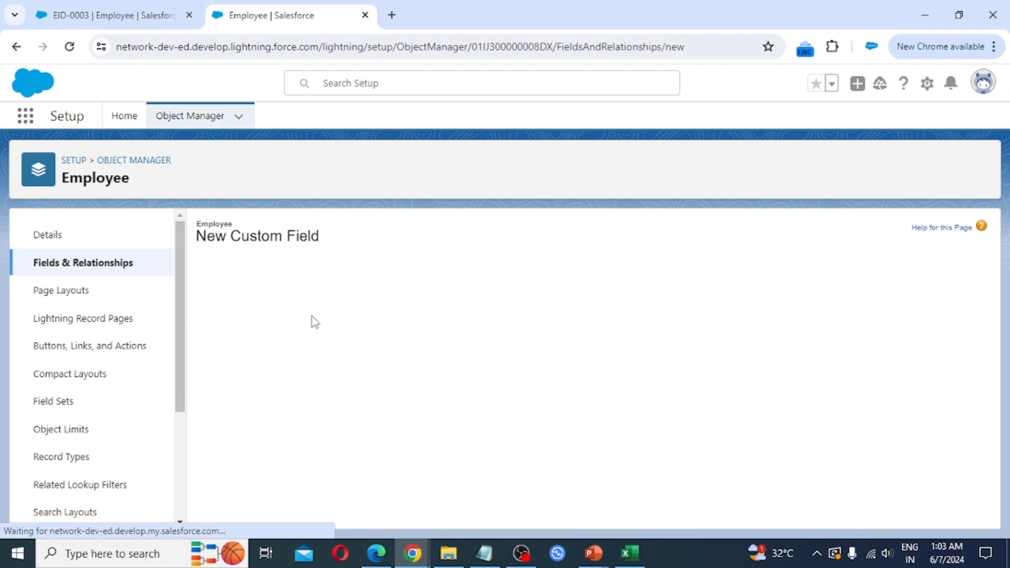
scroll(333, 296, "down", 1)
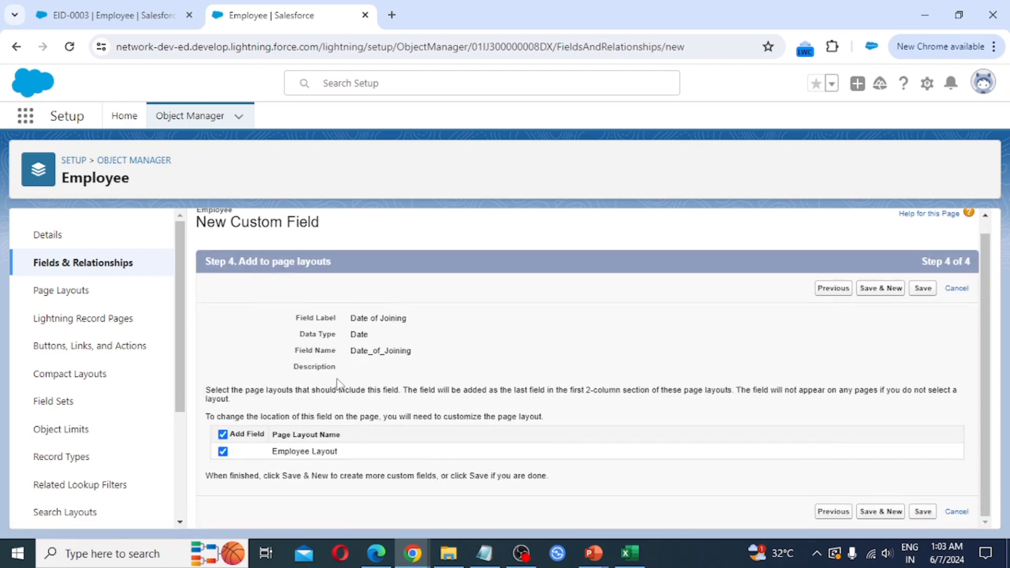
left_click(923, 289)
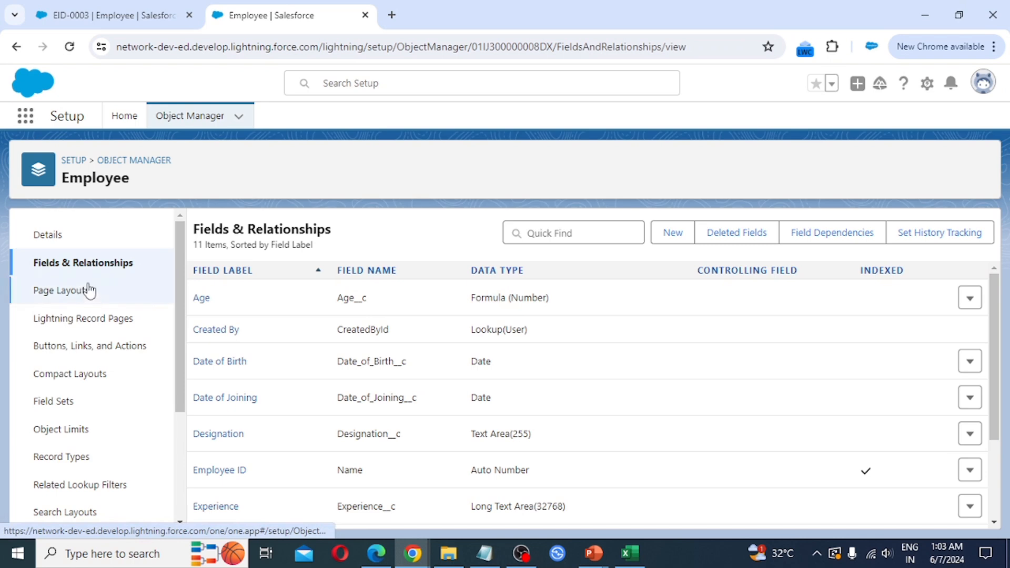
Create a new validation rule for the Employee object and name it Validate_Date_of_Joining
scroll(90, 290, "down", 3)
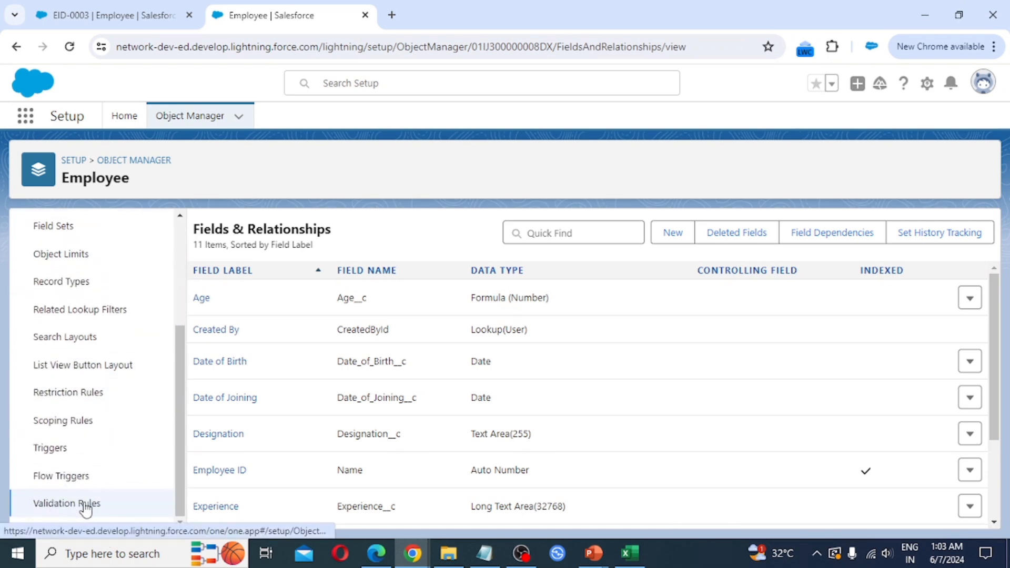
left_click(75, 508)
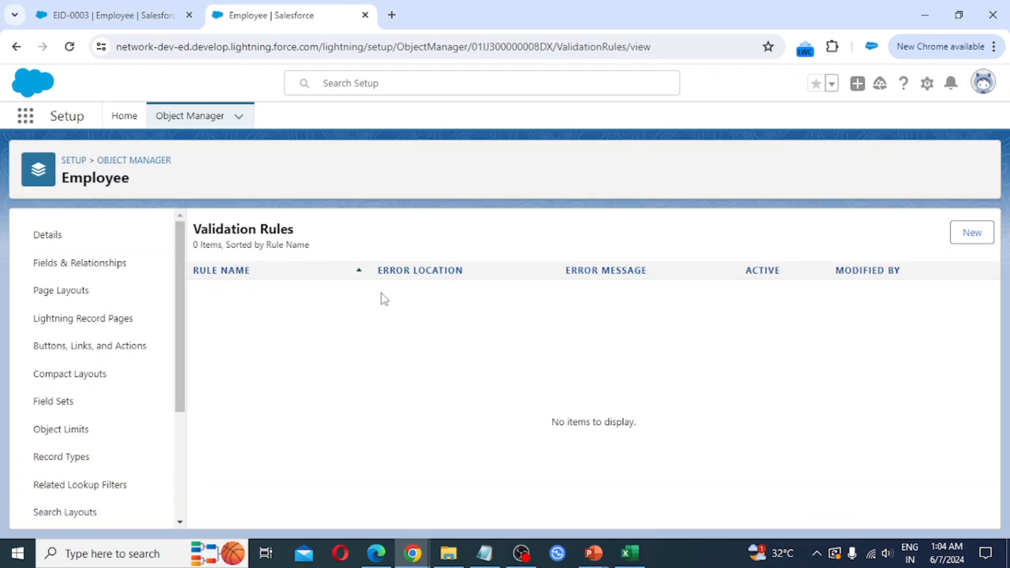
left_click(972, 236)
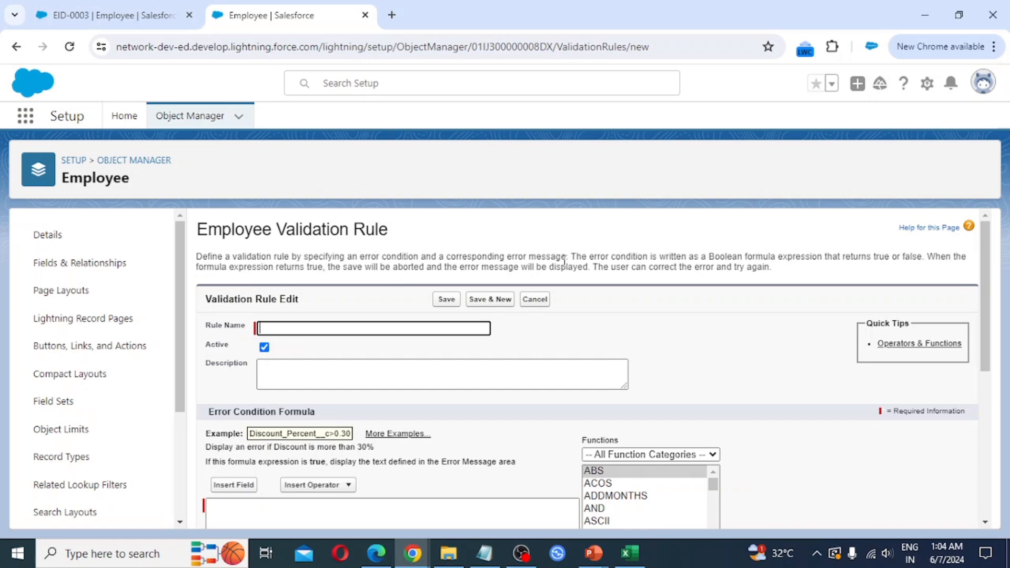
type("Validate_Date_of_Joining")
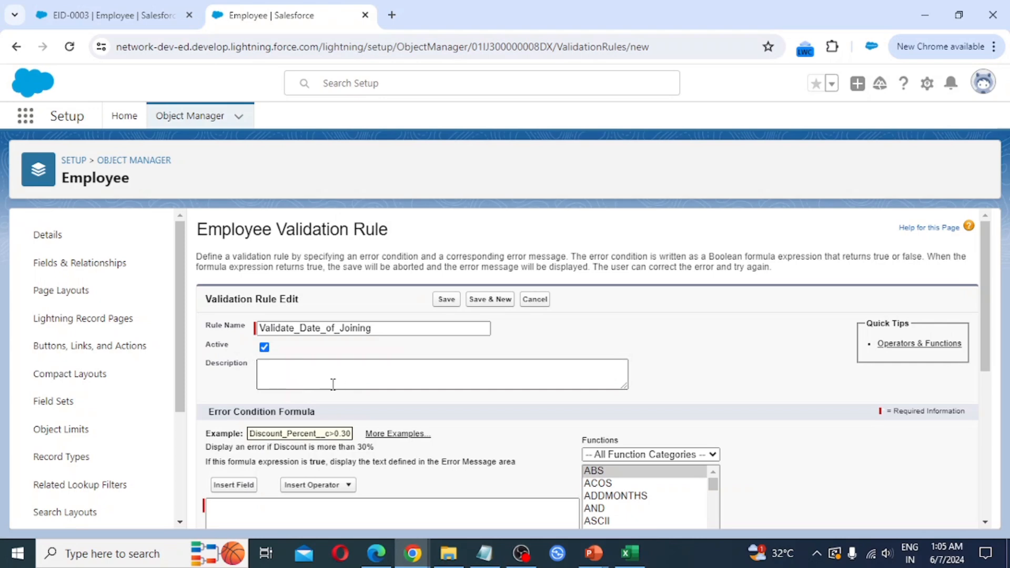
Insert the OR function into the rule's error condition formula
scroll(335, 388, "down", 1)
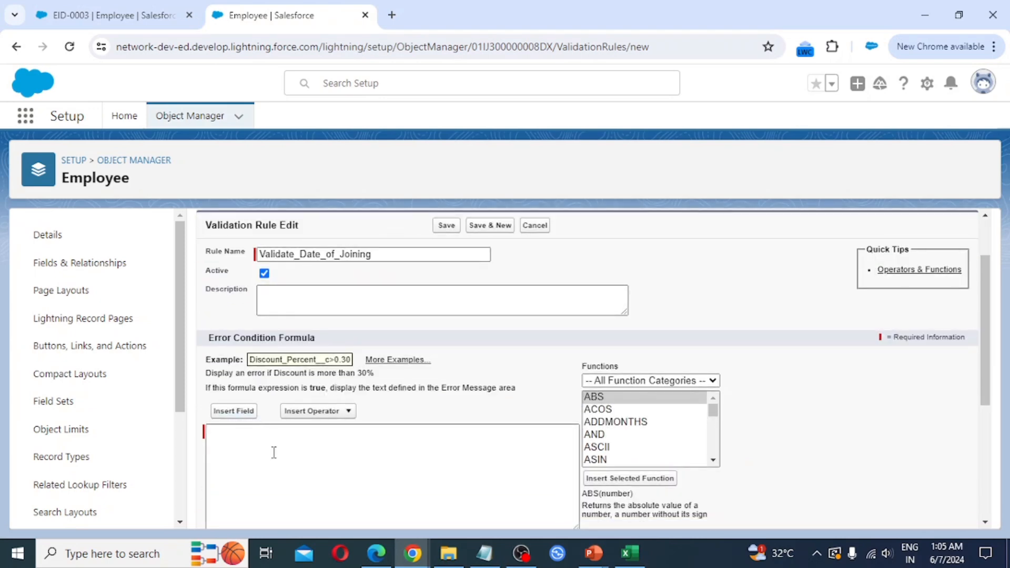
scroll(271, 453, "down", 1)
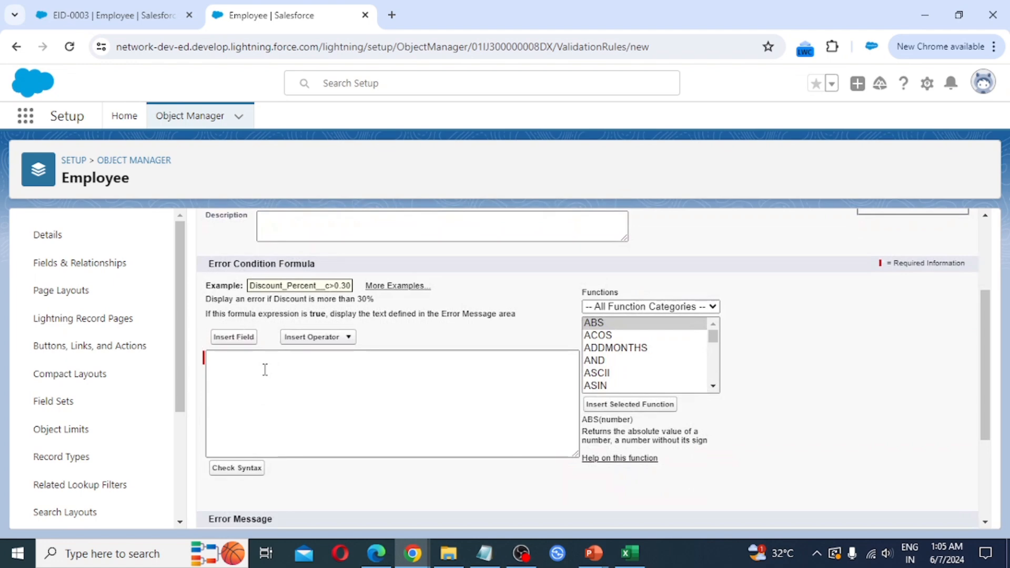
left_click(283, 403)
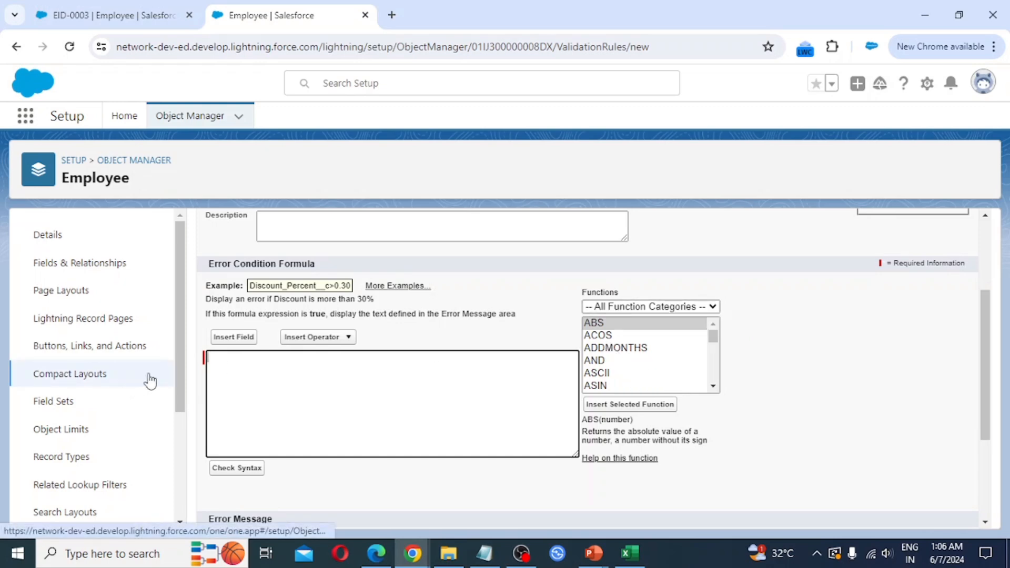
left_click(293, 389)
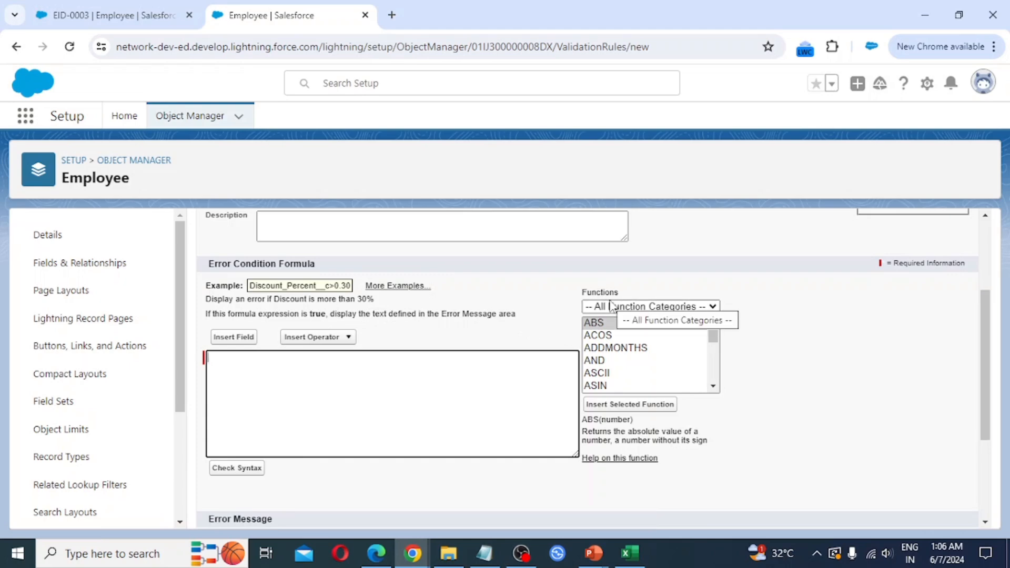
left_click(626, 336)
scroll(625, 363, "down", 3)
scroll(625, 366, "down", 2)
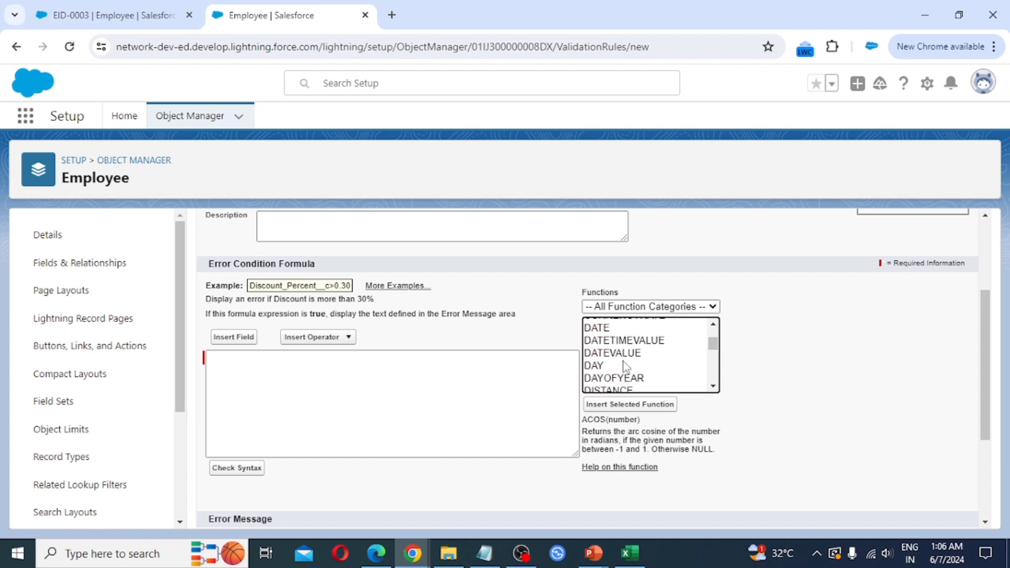
scroll(625, 367, "down", 6)
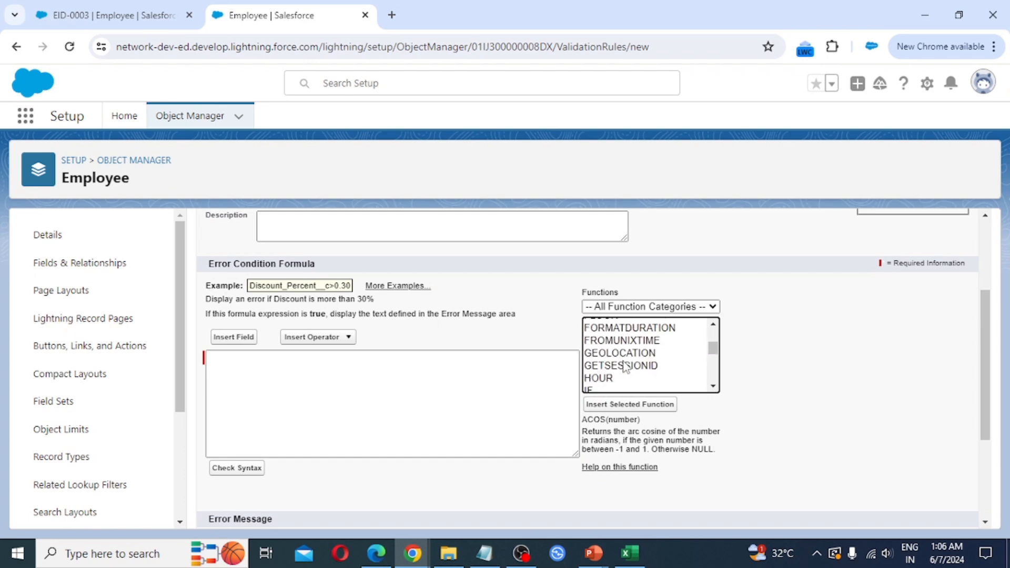
scroll(624, 367, "down", 1)
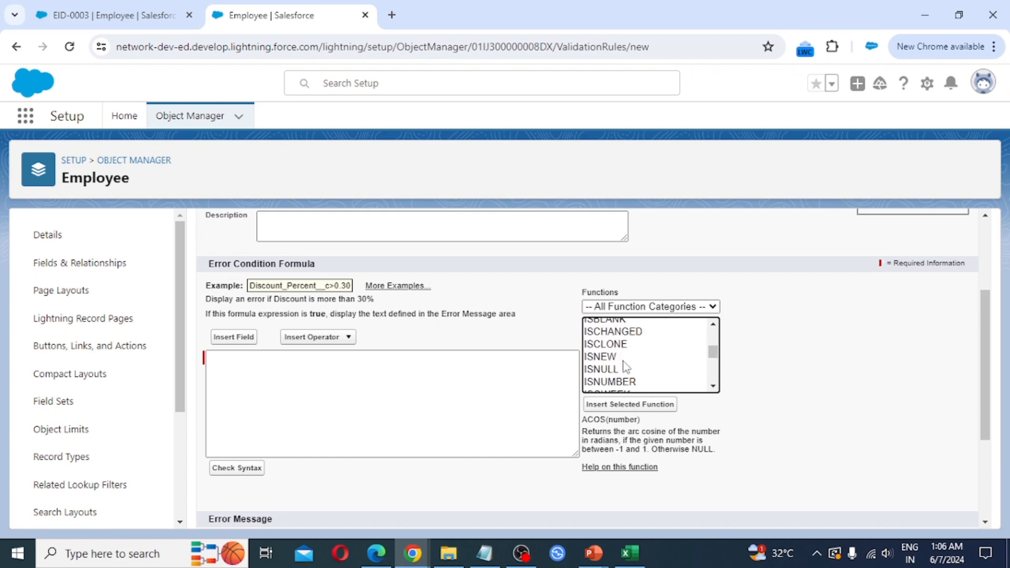
scroll(625, 367, "down", 7)
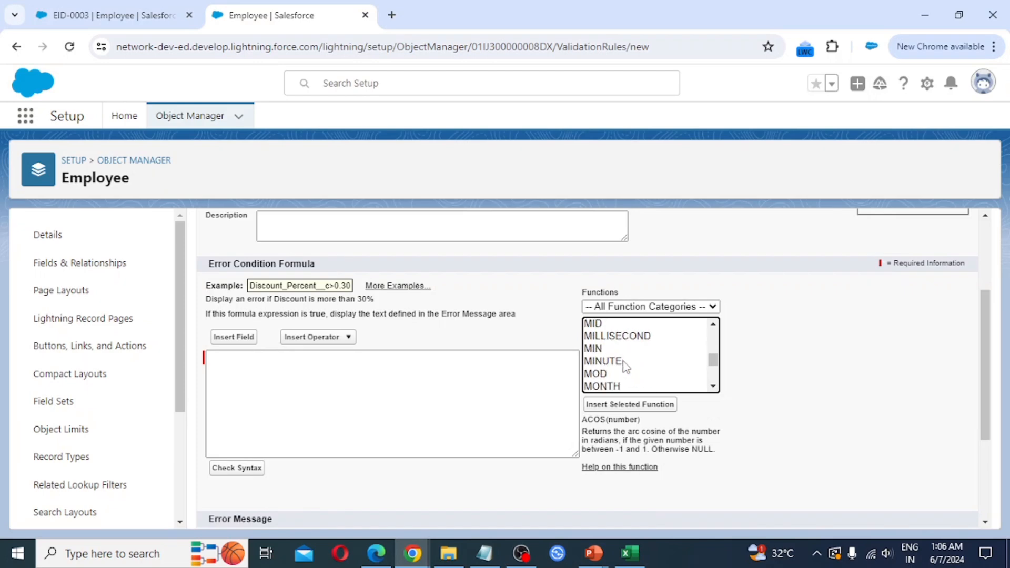
scroll(625, 367, "down", 2)
left_click(604, 362)
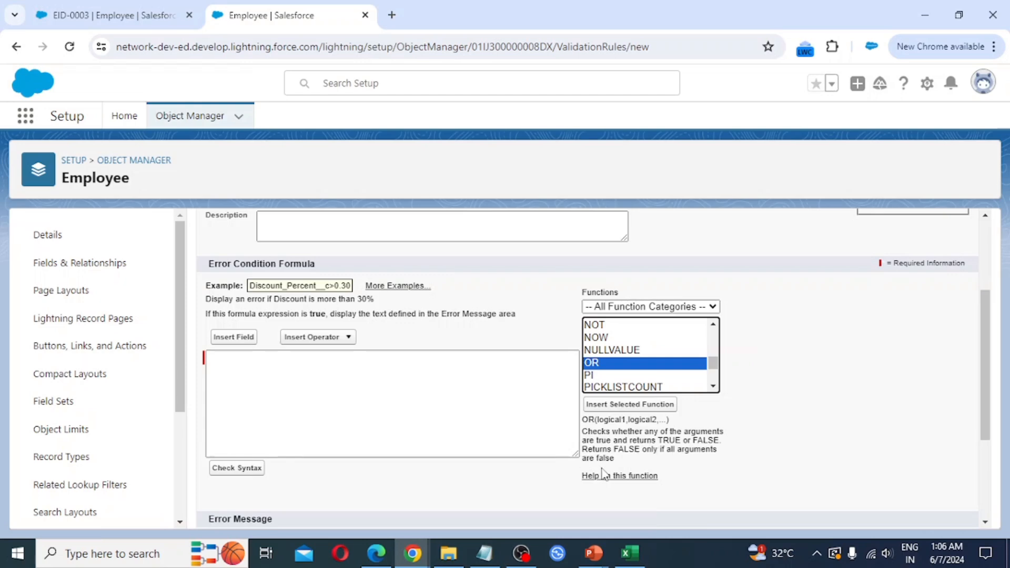
left_click(625, 413)
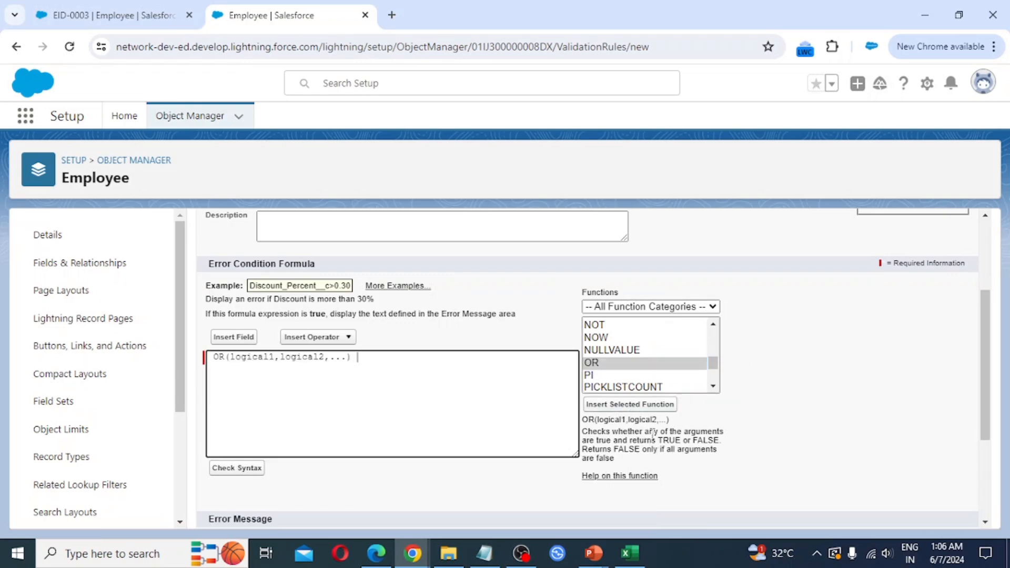
Replace the first placeholder argument of the OR formula with the ISBLANK function
double_click(246, 358)
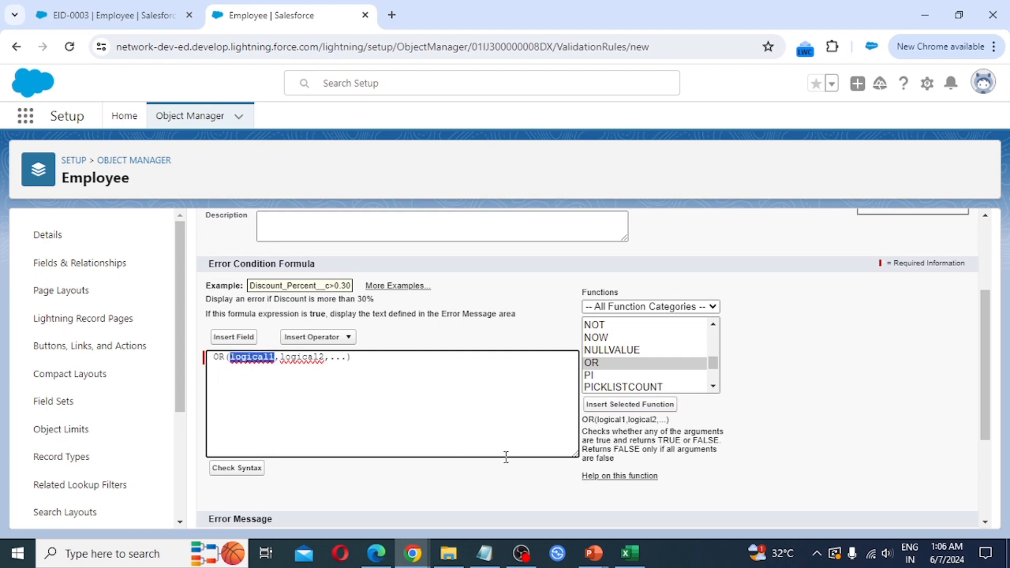
key("BackSpace")
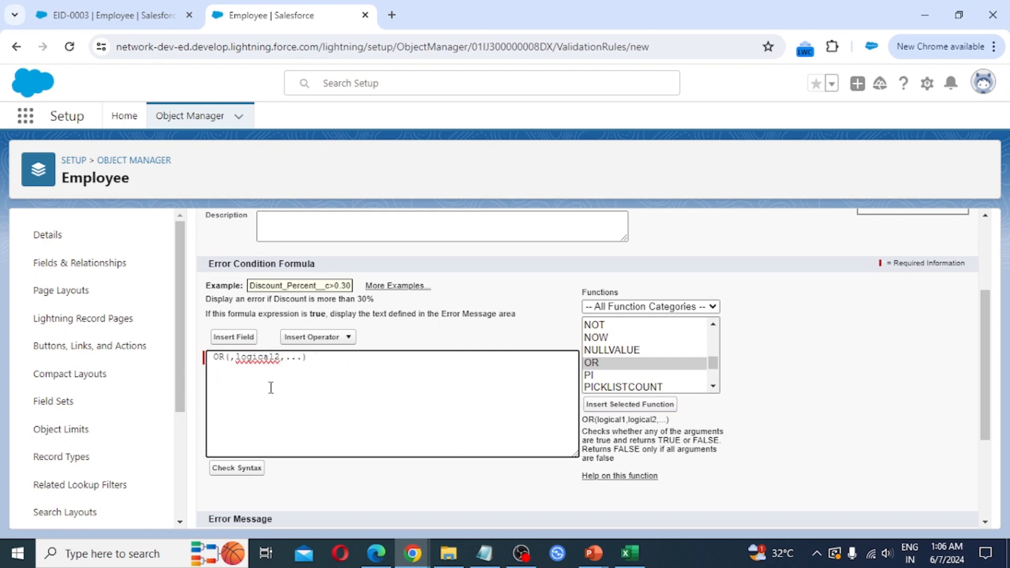
left_click(611, 339)
key("i")
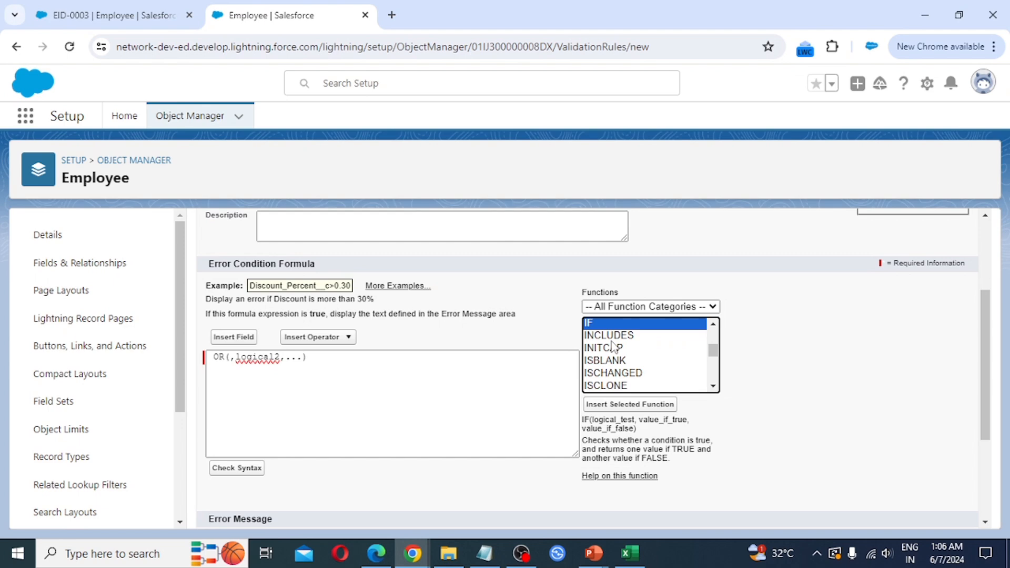
left_click(620, 361)
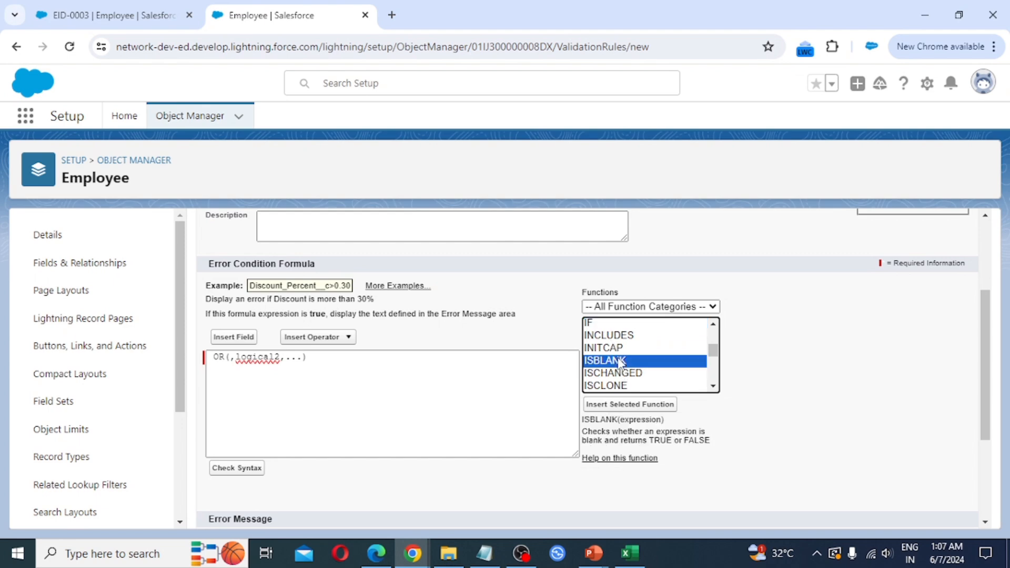
left_click(635, 404)
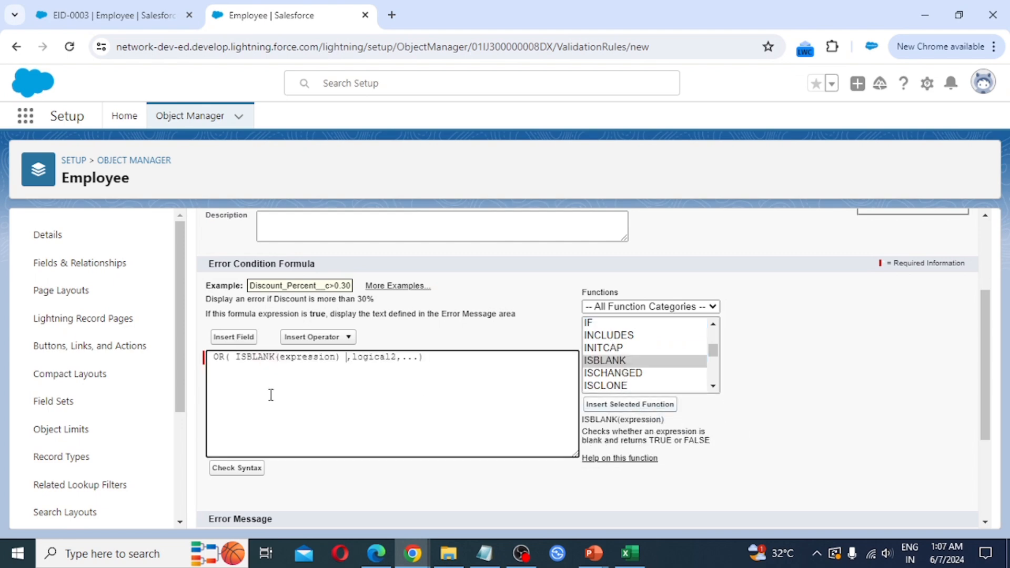
Replace the expression placeholder inside ISBLANK with the Employee object's Date of Joining field
double_click(303, 357)
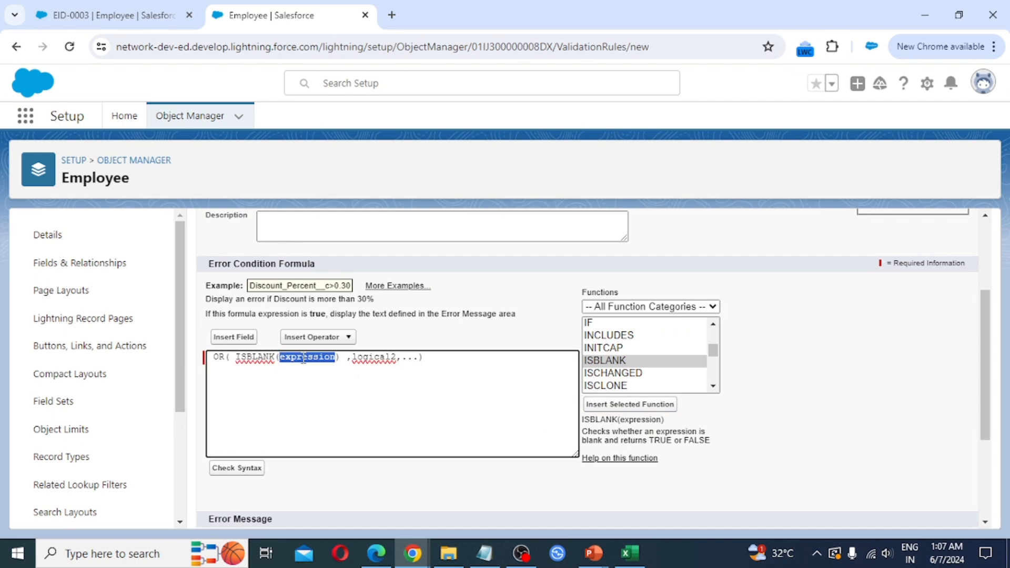
key("BackSpace")
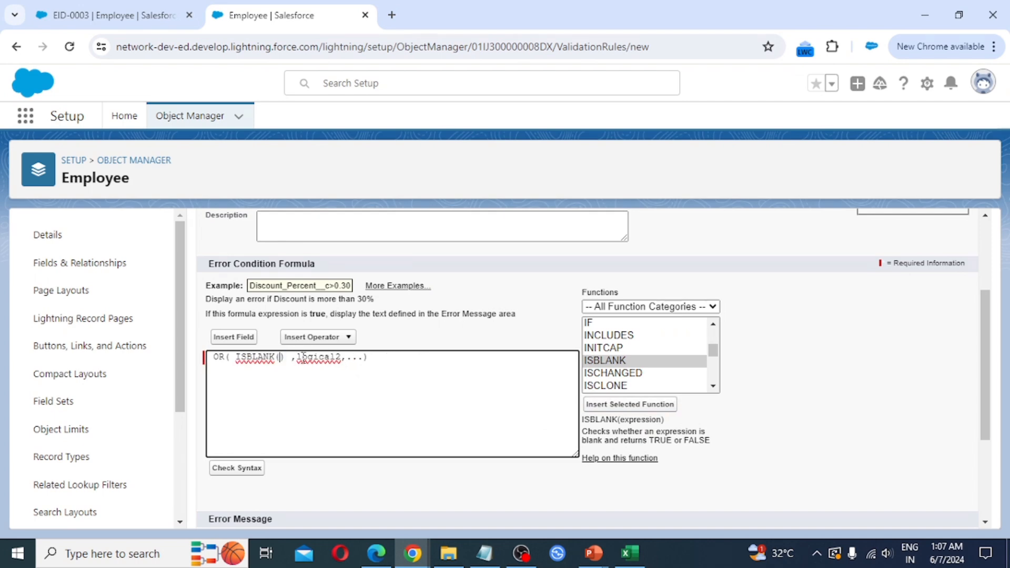
left_click(233, 336)
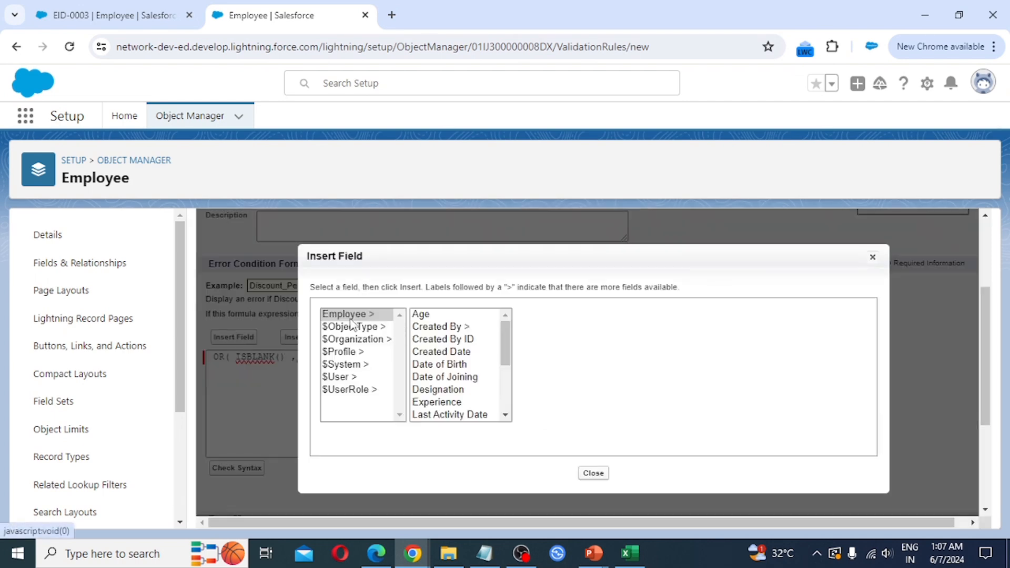
left_click(453, 379)
left_click(578, 397)
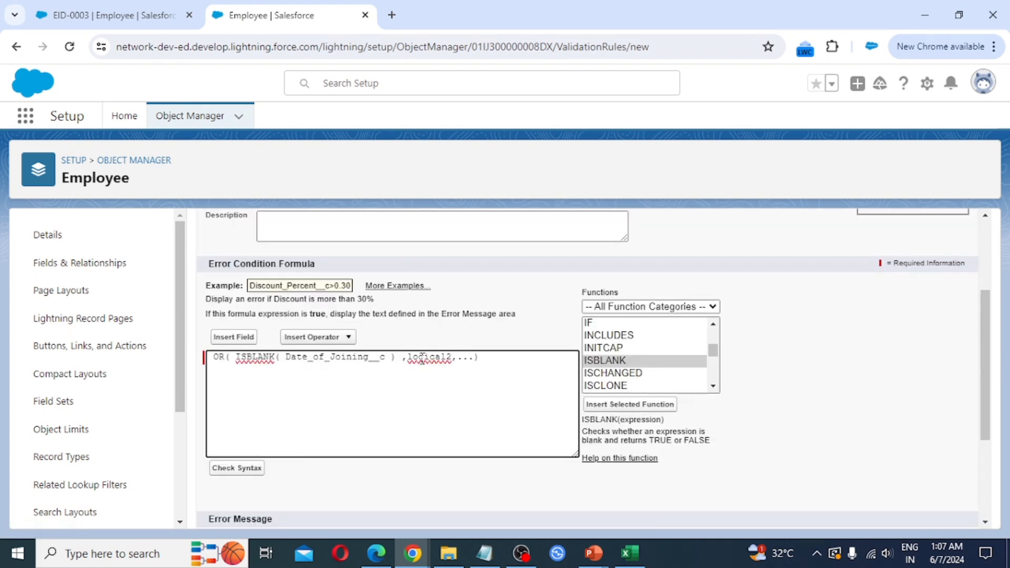
Replace the formula's remaining OR placeholders with the Date of Joining field followed by the Less Than operator
double_click(427, 356)
left_click(226, 339)
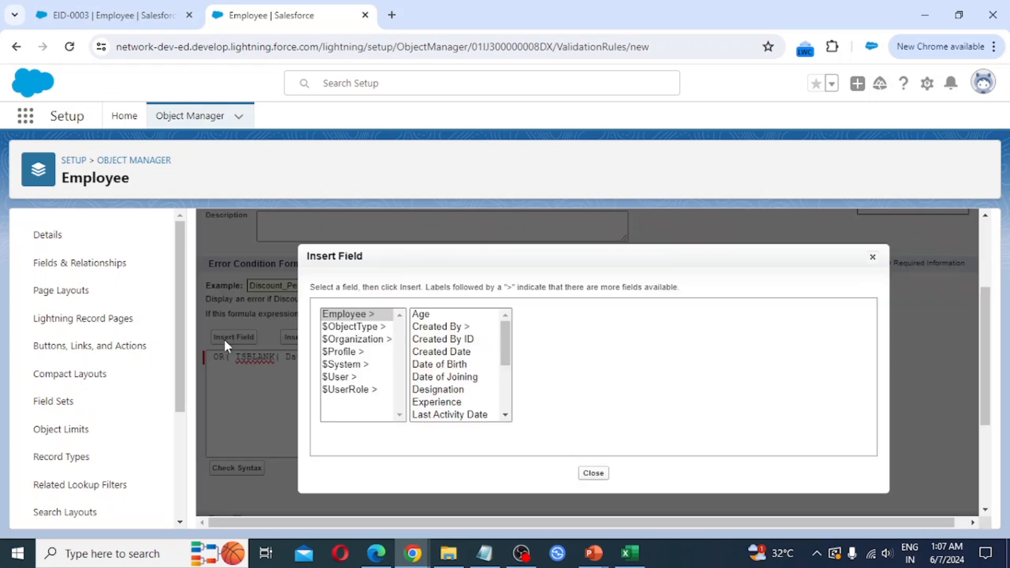
left_click(455, 377)
left_click(575, 391)
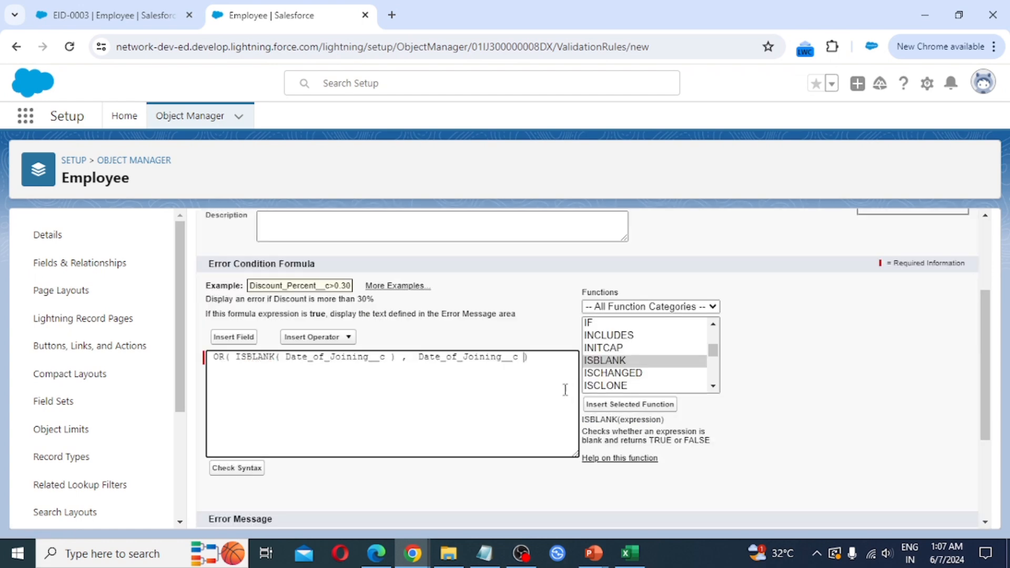
left_click(347, 338)
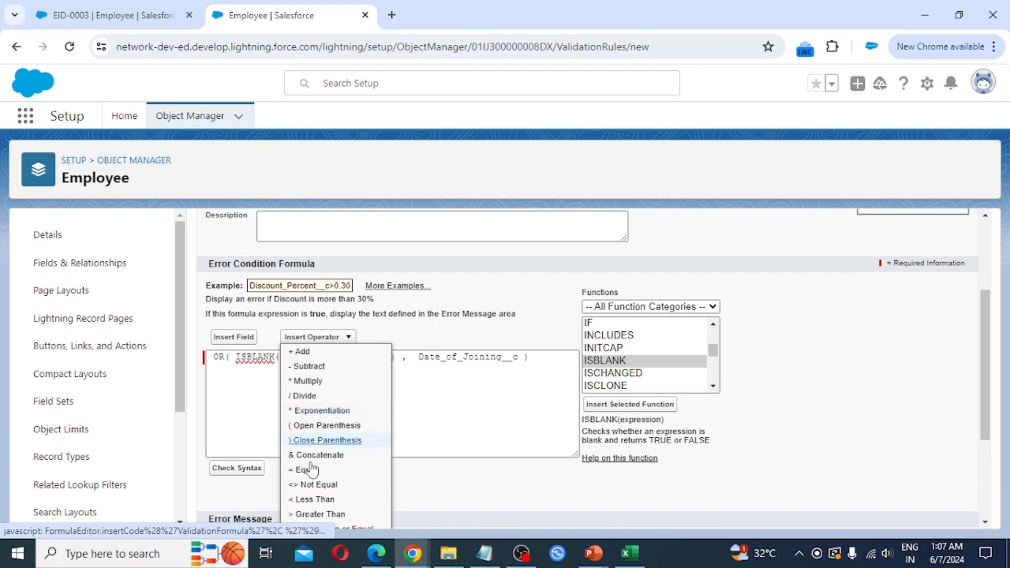
left_click(331, 499)
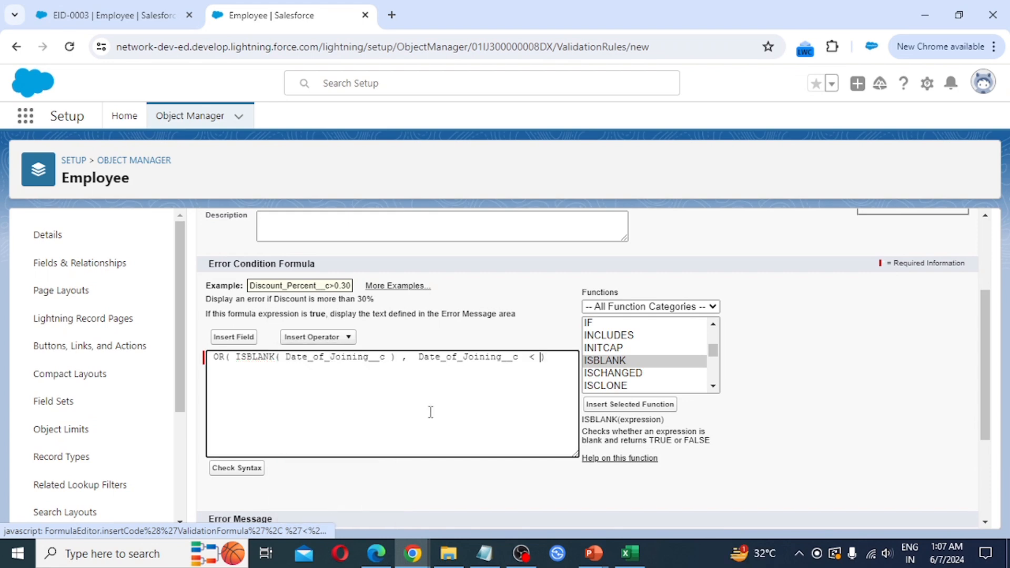
Complete the comparison with the Employee object's Date of Birth field and check the formula's syntax
left_click(239, 338)
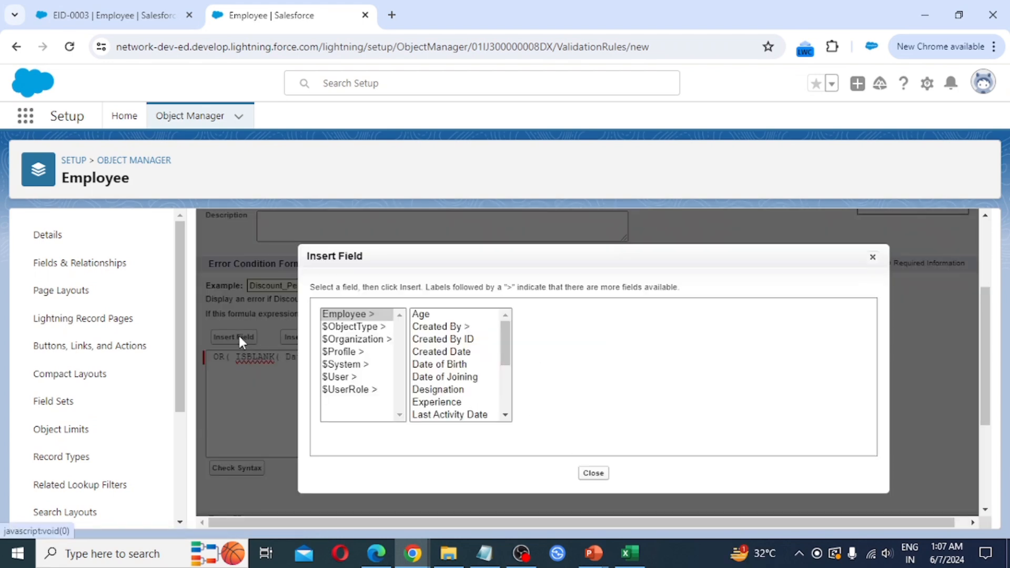
left_click(444, 364)
left_click(571, 393)
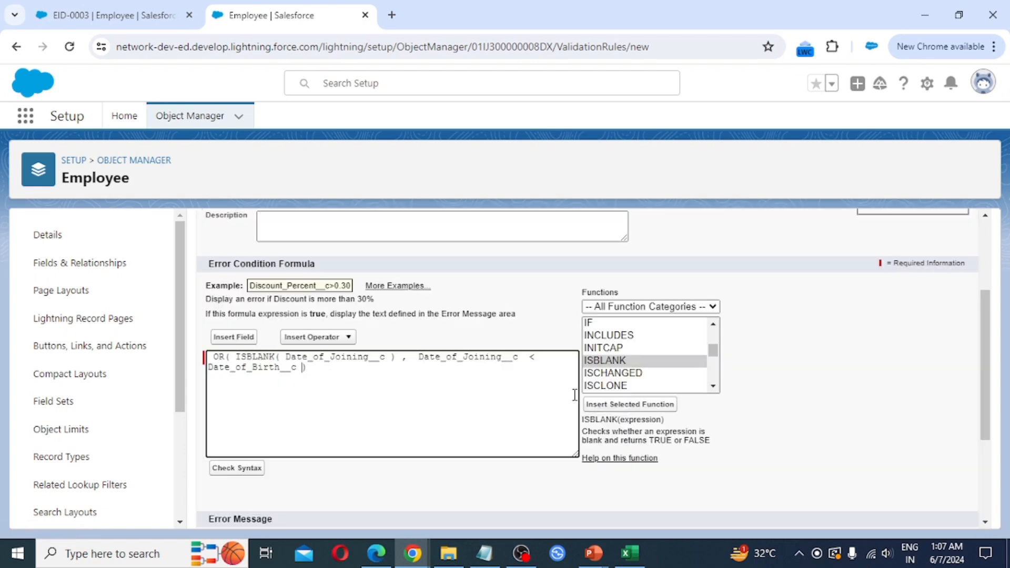
left_click(235, 470)
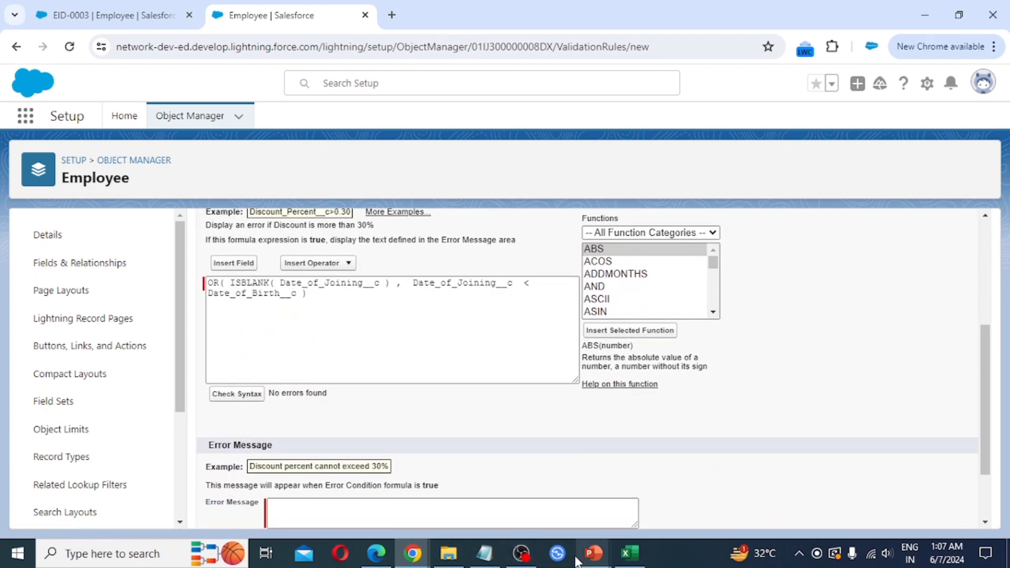
Set the error message to "Date of Joining should be greater than Date of Birth, Field must contain value"
scroll(235, 421, "down", 1)
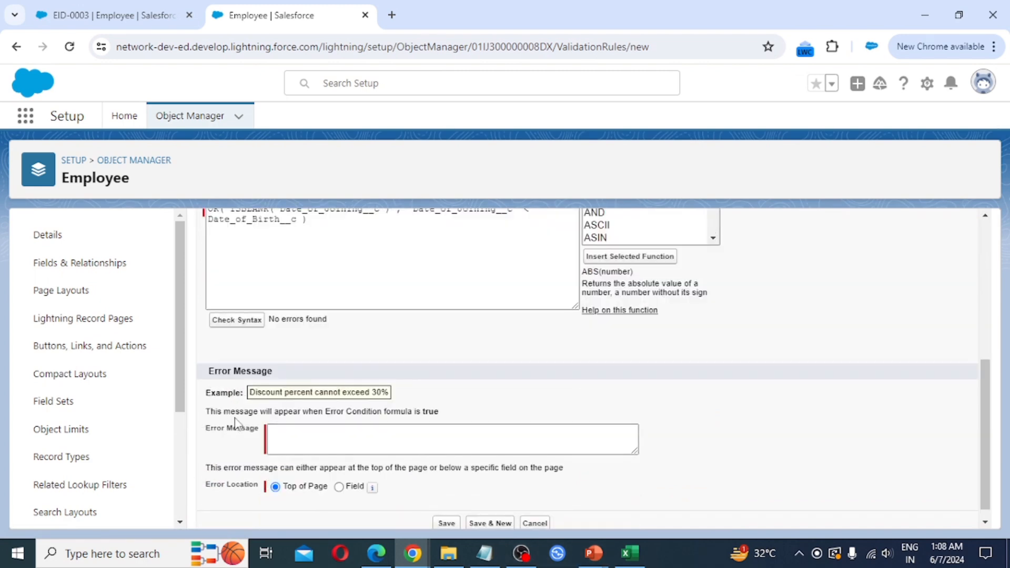
left_click(311, 432)
type("Date of Joining should be greater than Date of Birth, Field must contain value")
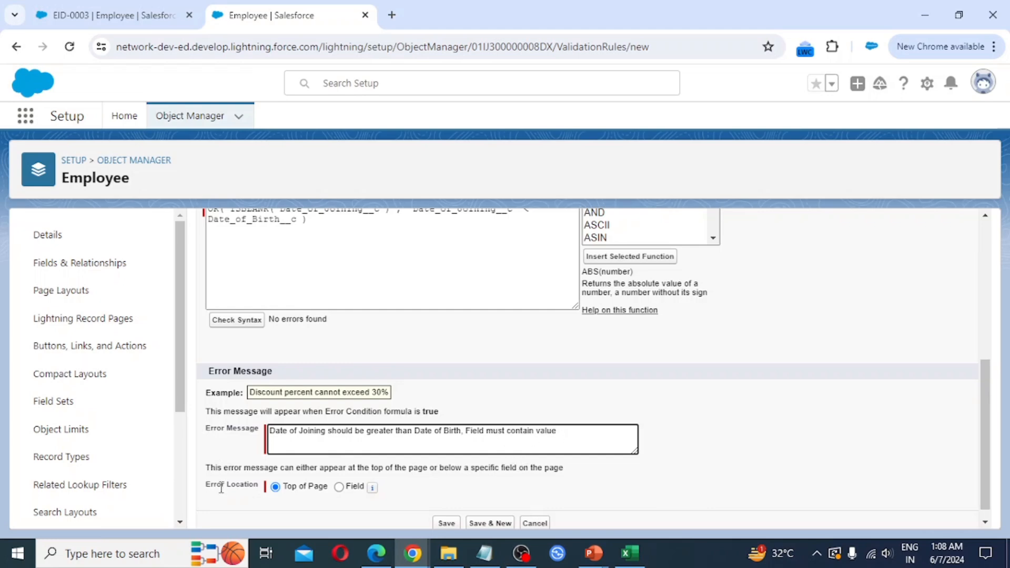
Show the error at the Date of Joining field and save the validation rule
left_click(339, 487)
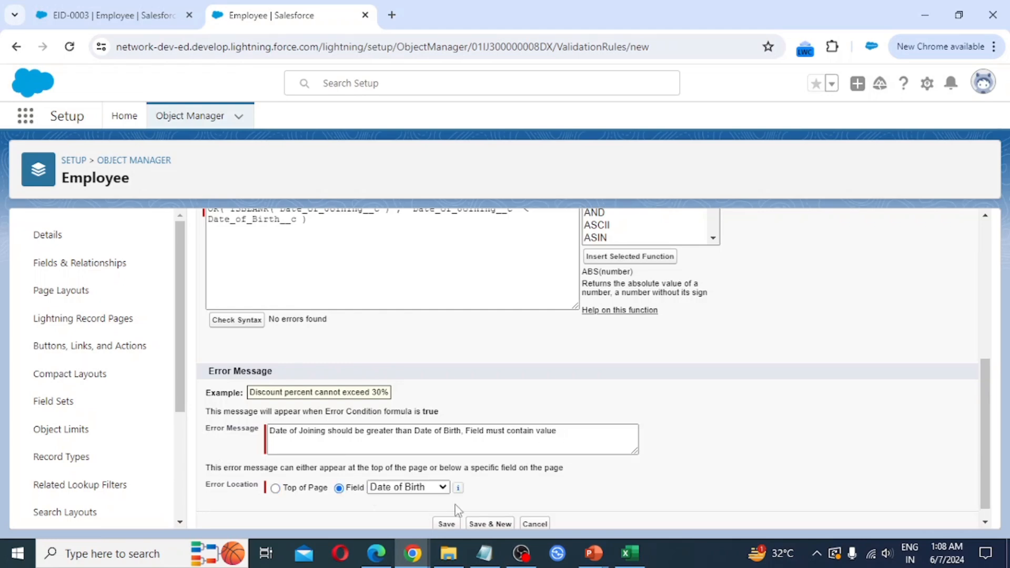
left_click(424, 489)
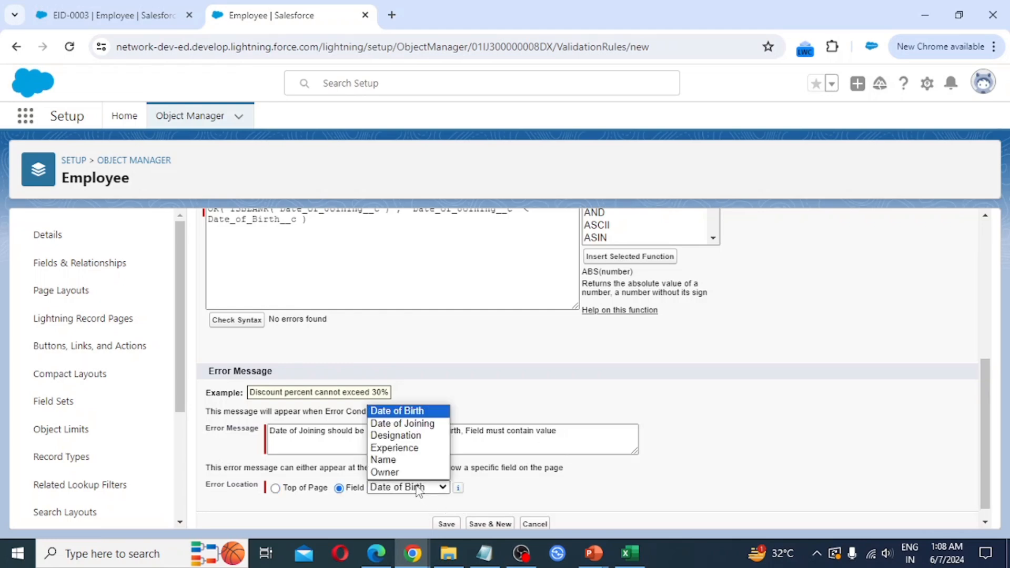
left_click(415, 424)
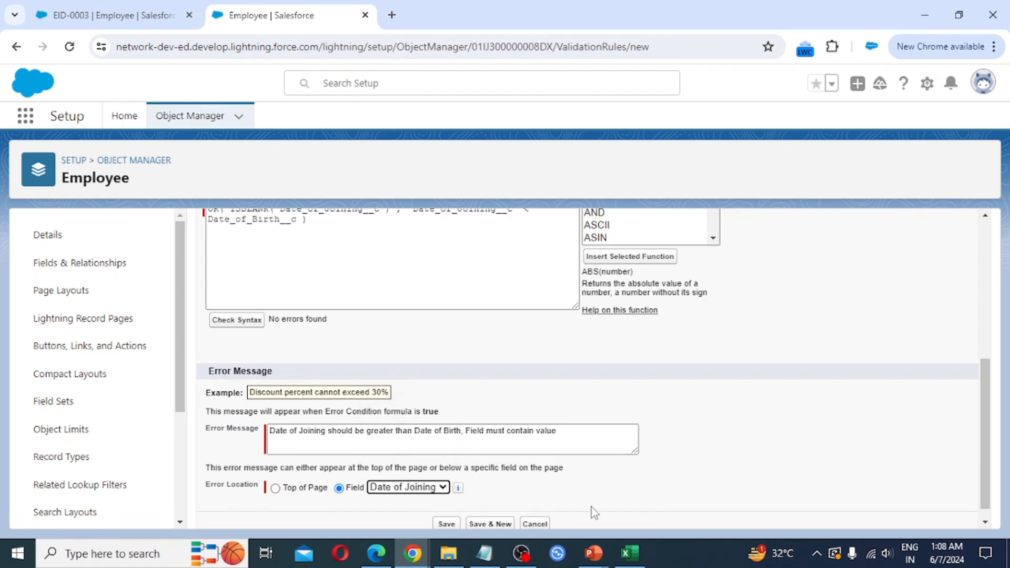
left_click(456, 524)
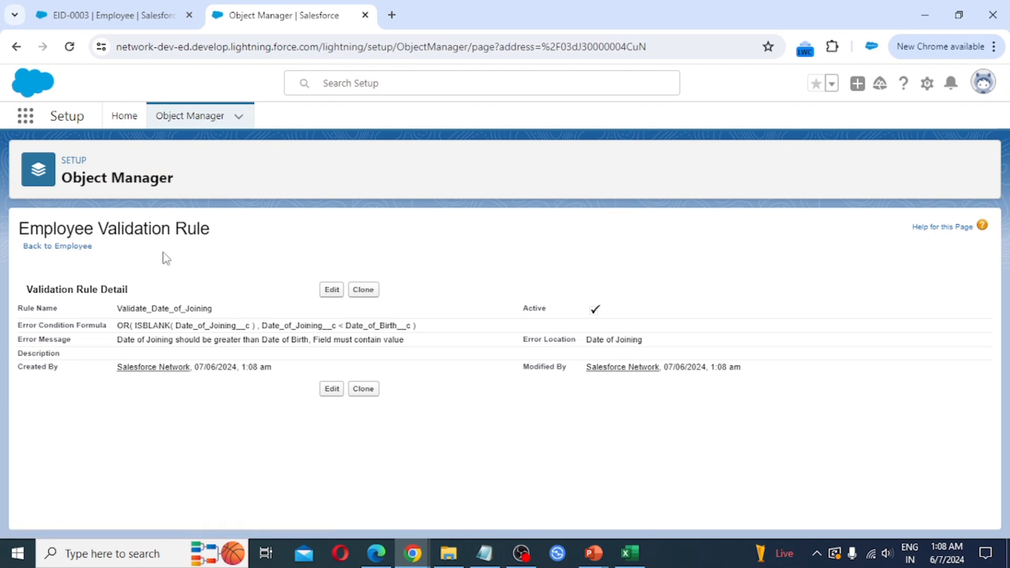
Switch to the EMS app's All Employee list, reload it, and start a new employee record
left_click(110, 15)
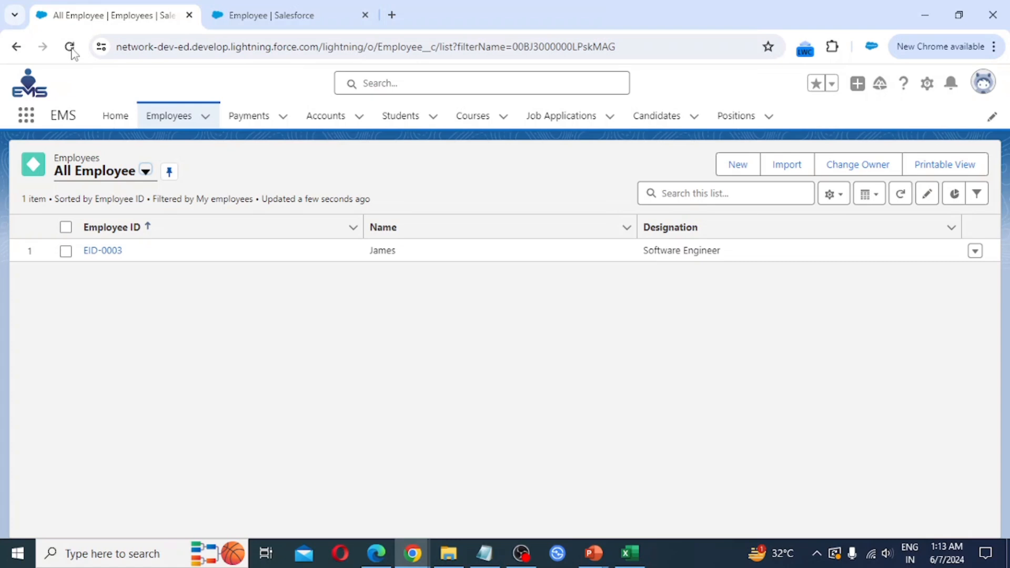
left_click(72, 48)
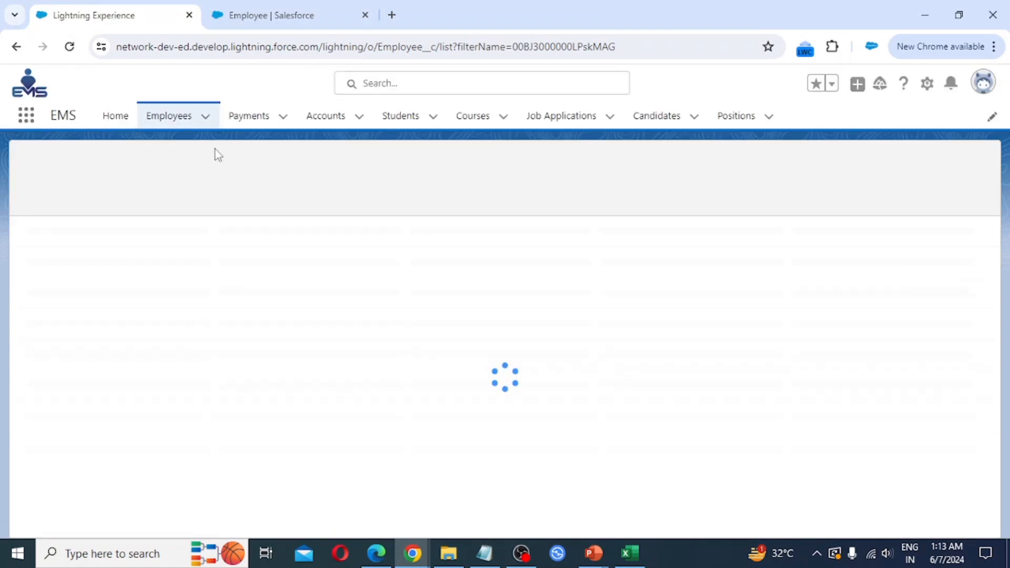
left_click(737, 165)
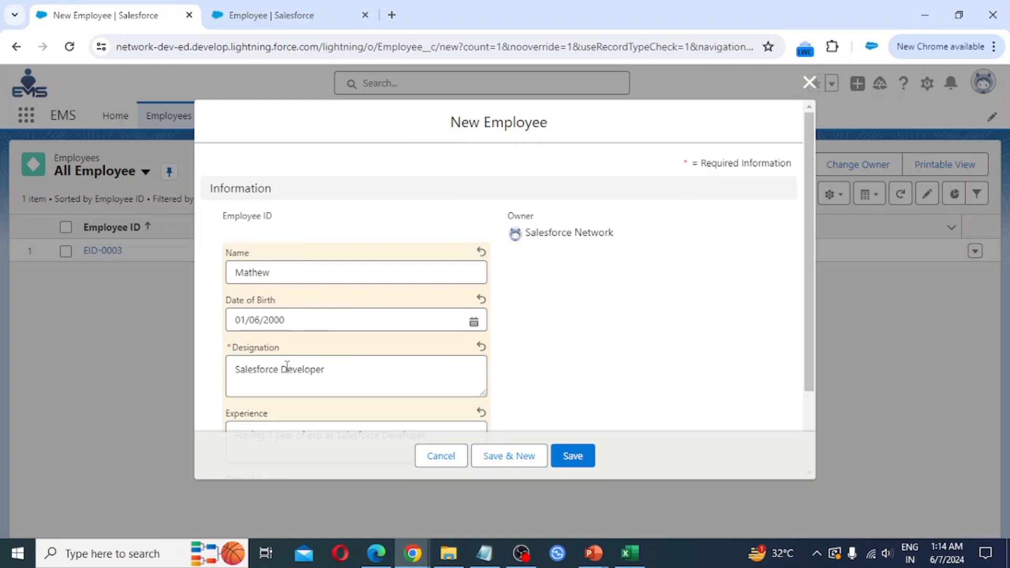
Try to save the new employee with Date of Joining left empty, and dismiss the error summary
scroll(284, 363, "down", 2)
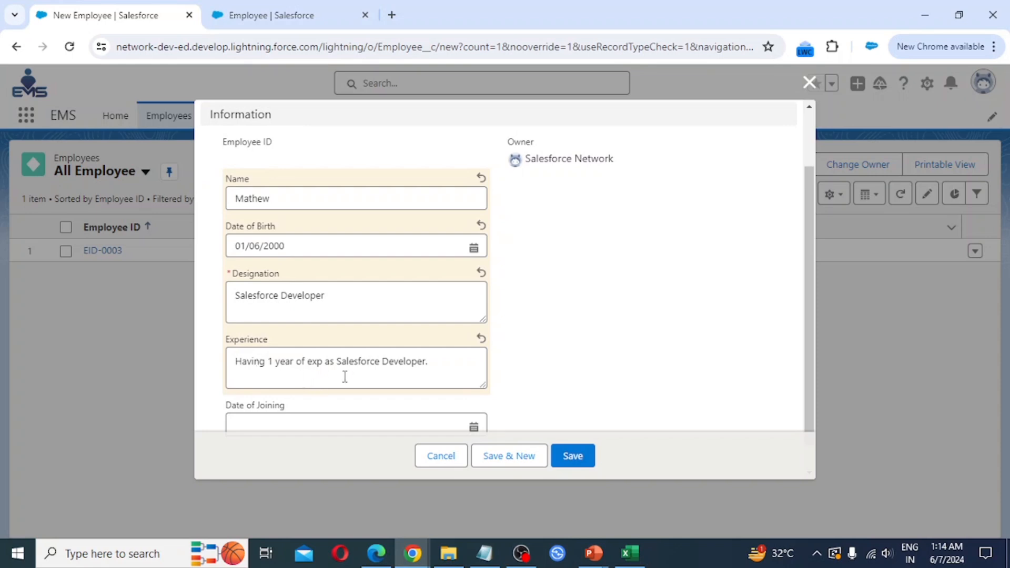
scroll(384, 371, "down", 1)
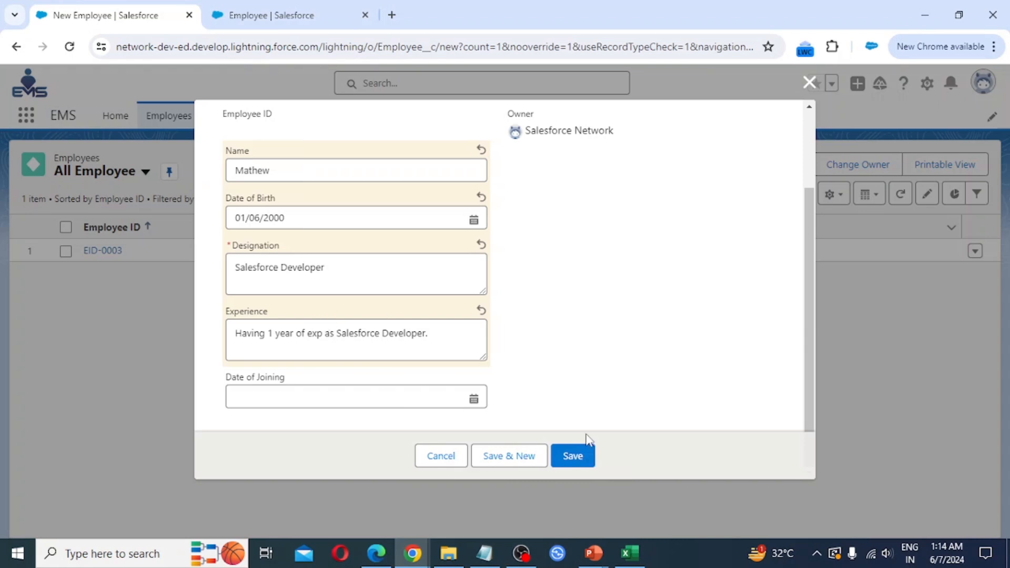
left_click(573, 456)
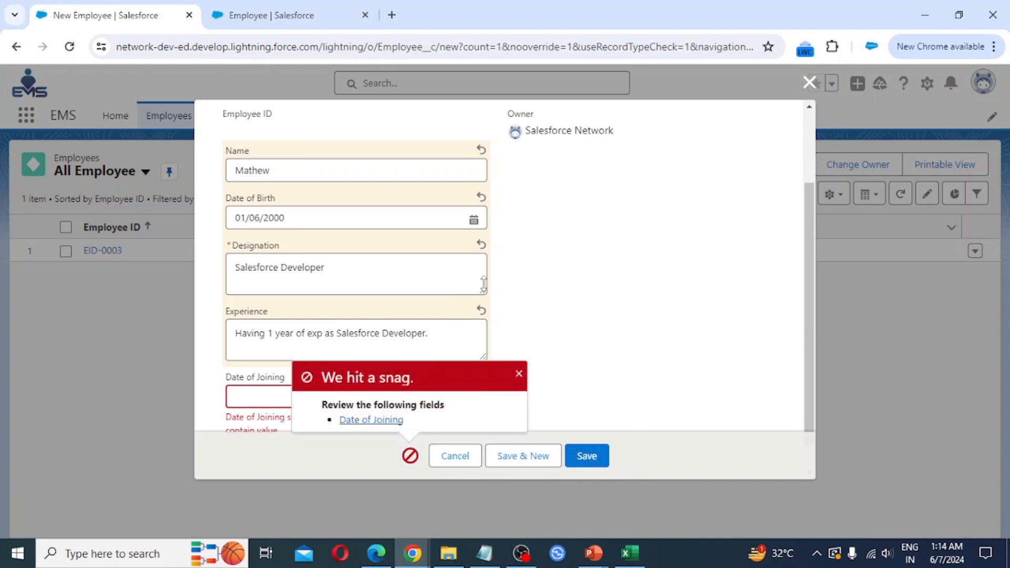
scroll(542, 345, "down", 1)
left_click(519, 373)
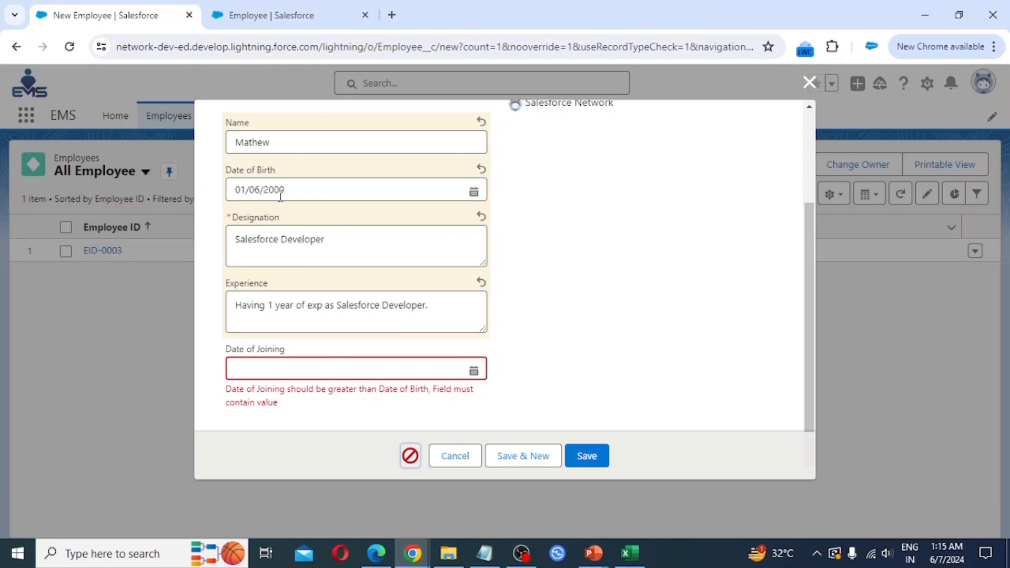
Try to save the new employee with Date of Joining set to 01/06/1990, and dismiss the error summary
left_click(288, 369)
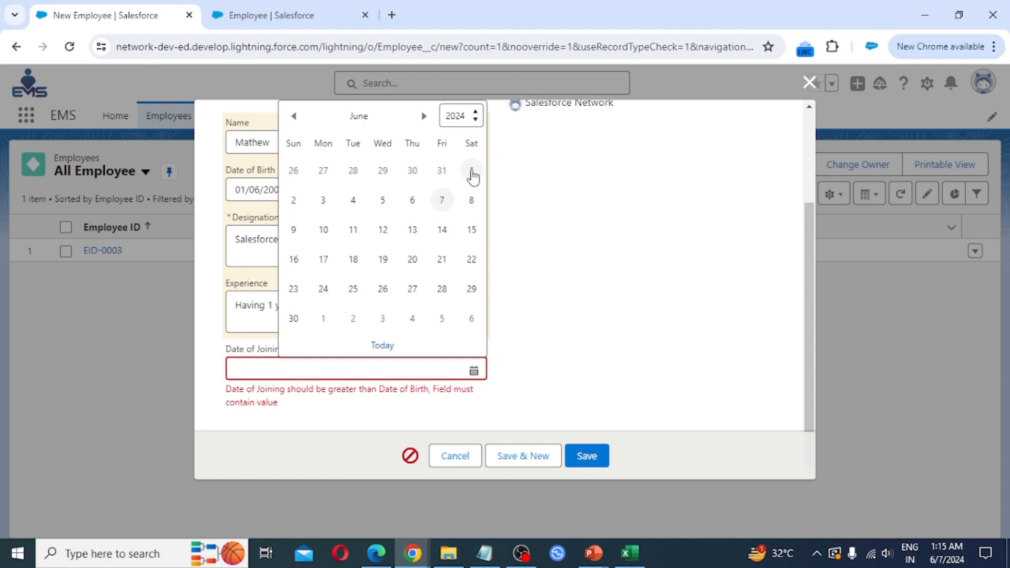
left_click(470, 171)
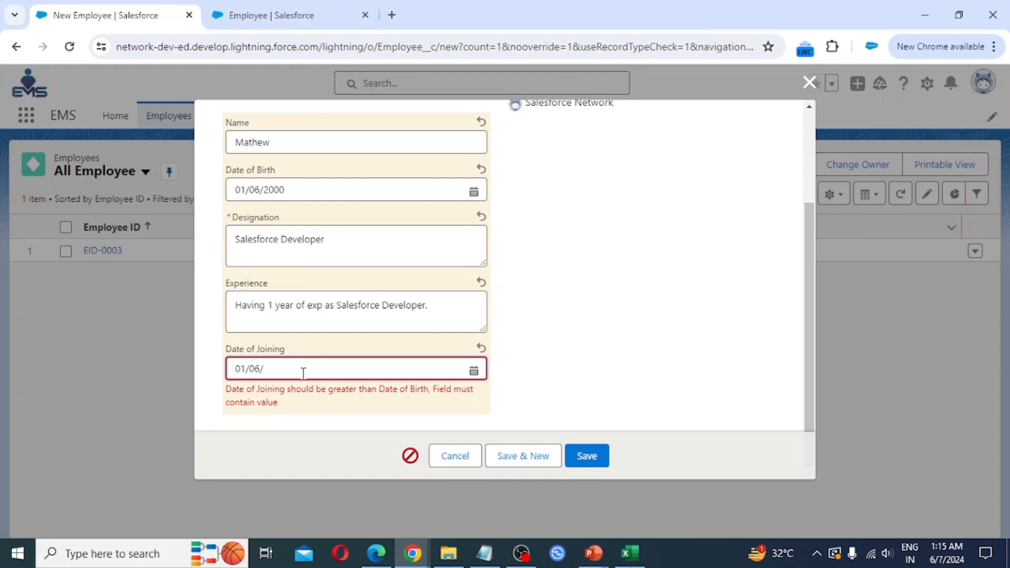
type("1990")
left_click(593, 459)
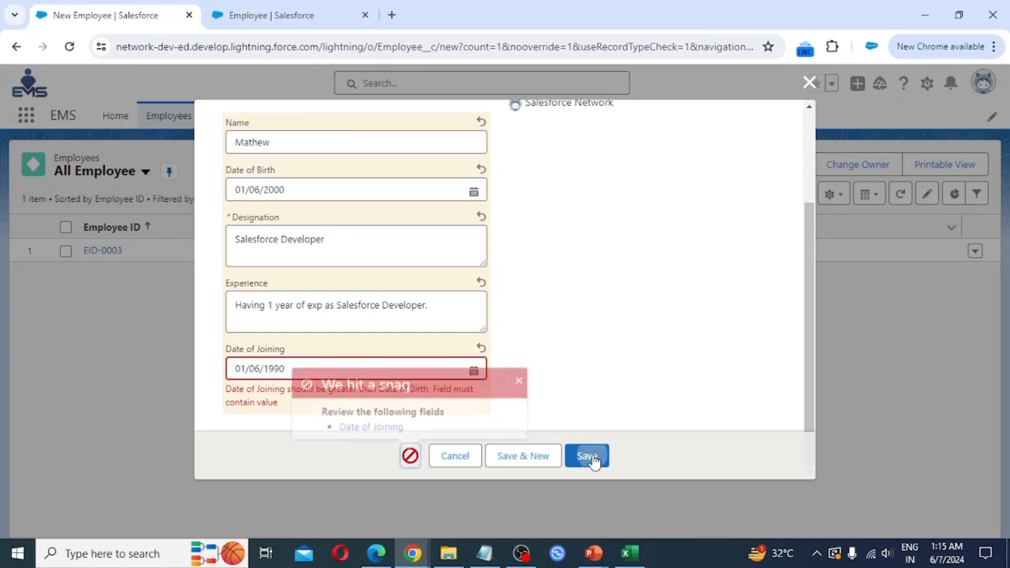
left_click(519, 374)
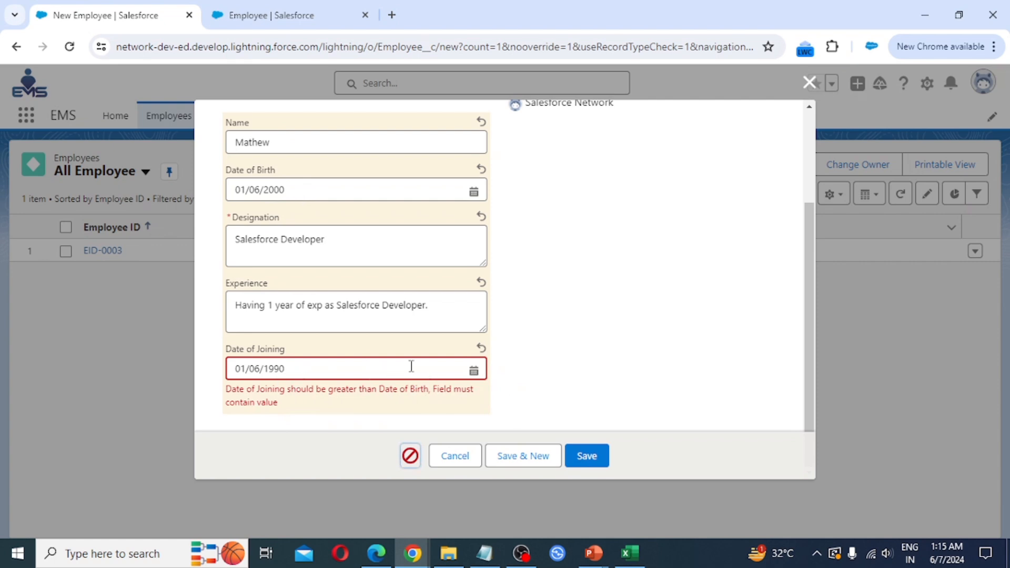
Change the Date of Joining to 01/06/2022, save the new employee, and review the saved record's details
left_click(331, 368)
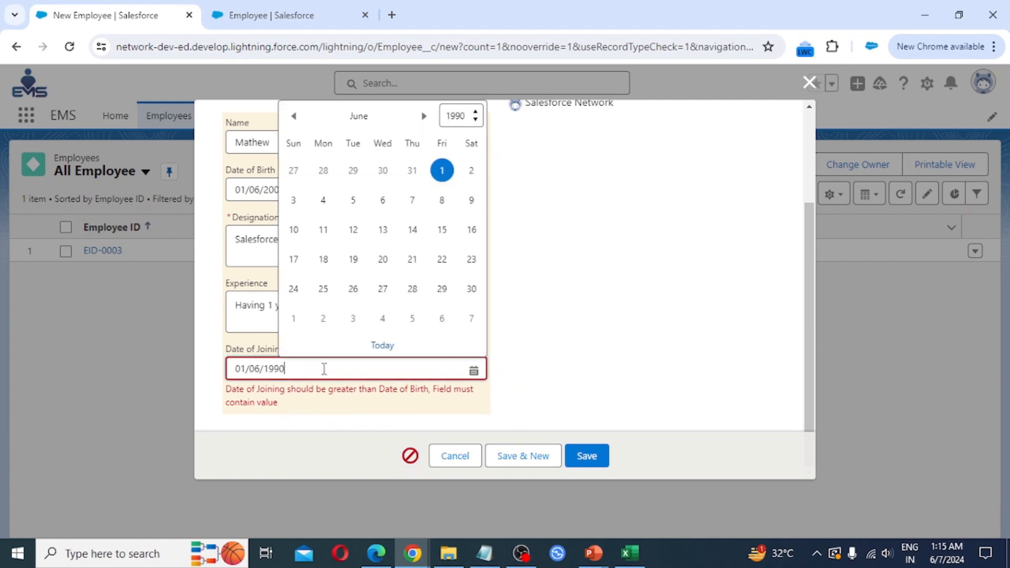
key("BackSpace")
key("BackSpace")
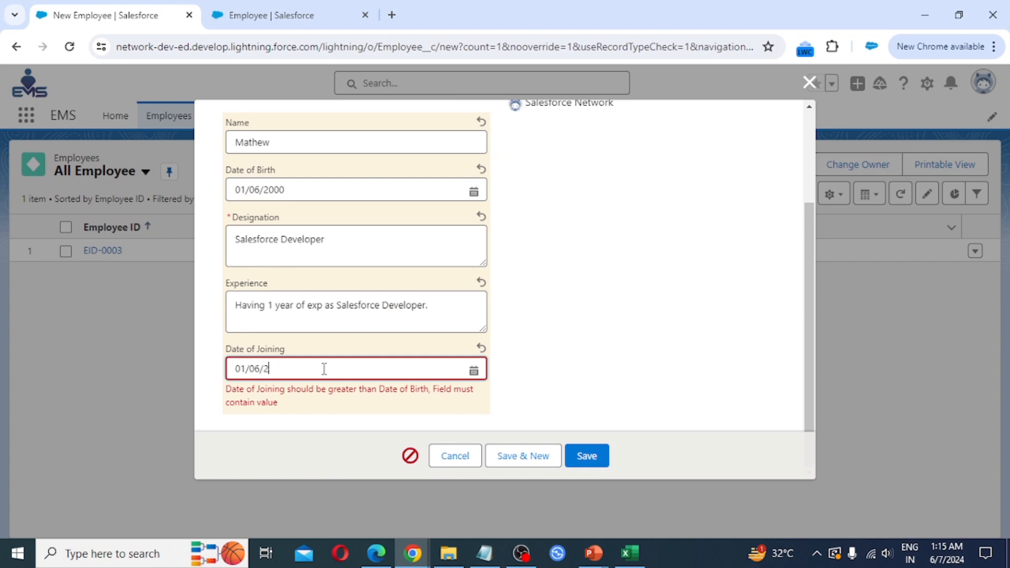
type("2022")
left_click(588, 457)
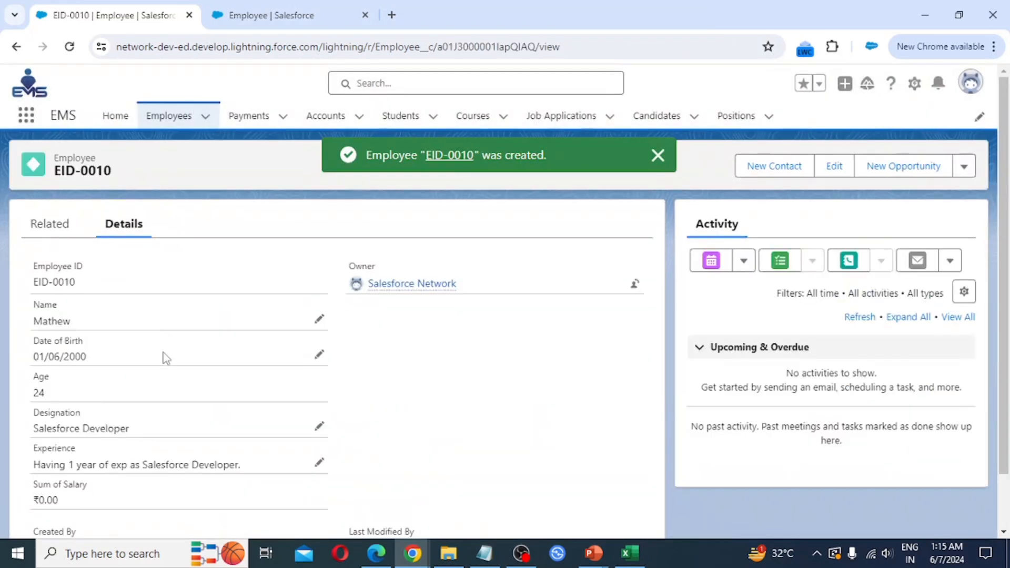
scroll(157, 335, "down", 2)
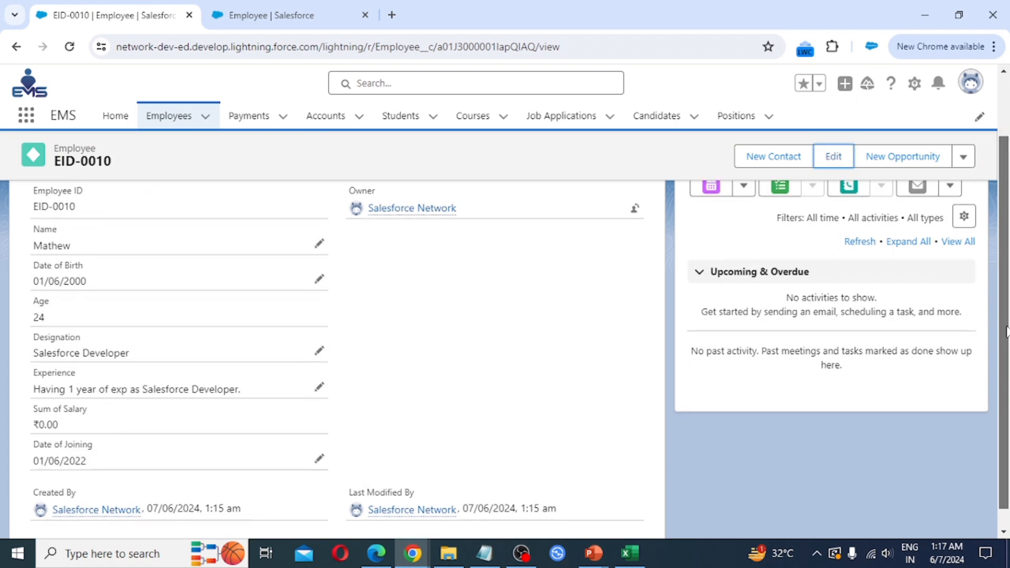